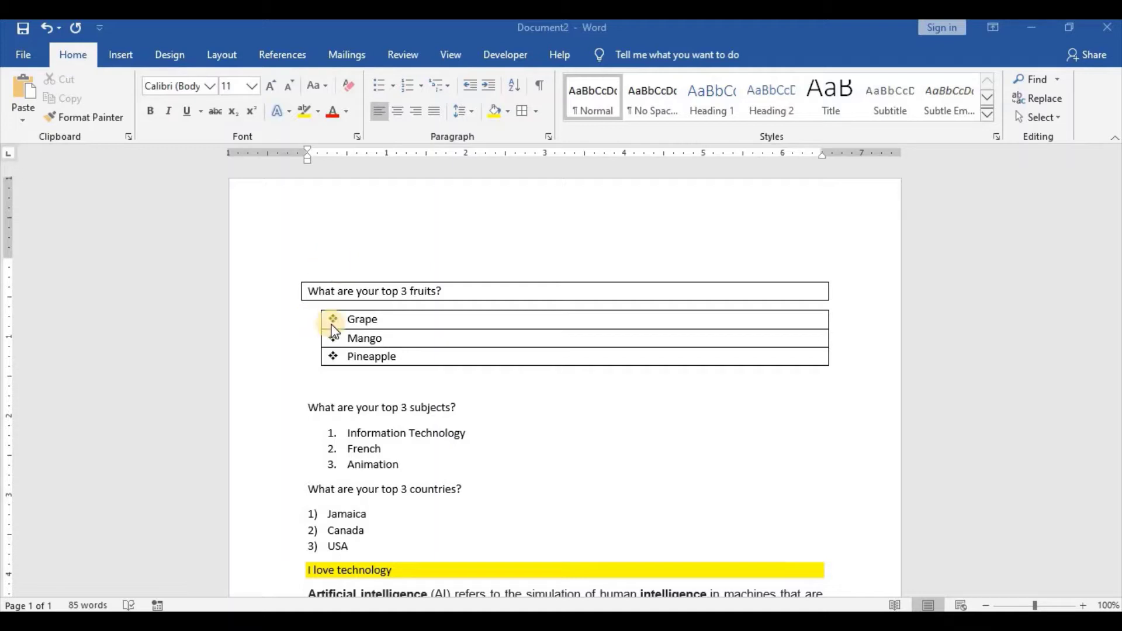
Add the heading "Fruits section" above the top 3 fruits question and "Subject section" above the top 3 subjects question
left_click(311, 252)
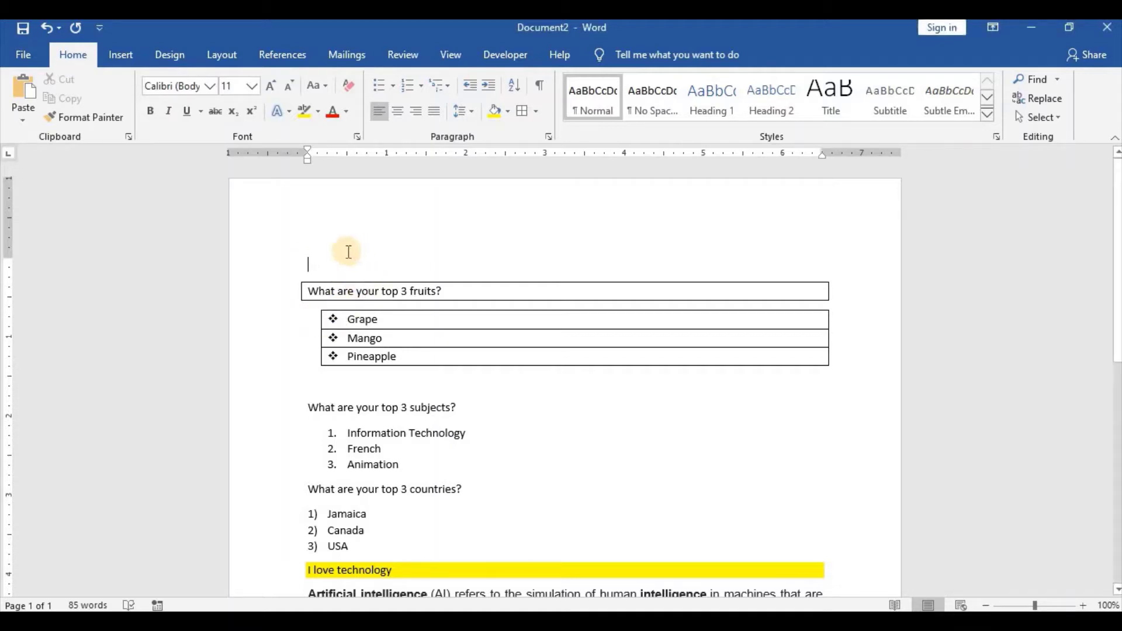
type("Frui")
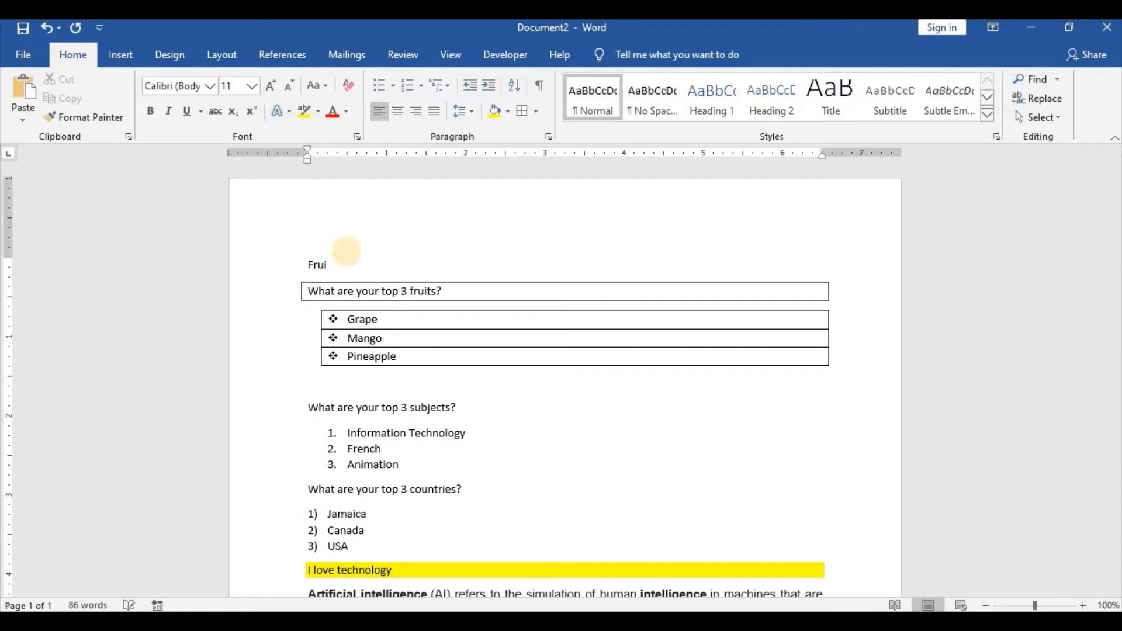
type("ts section")
left_click(313, 390)
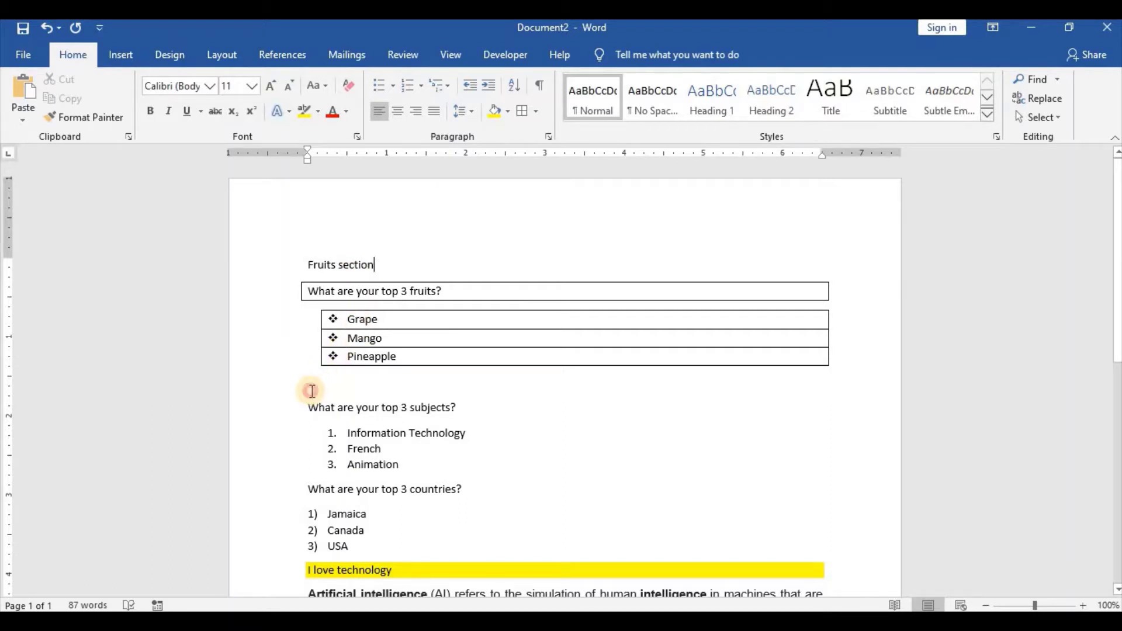
type("S")
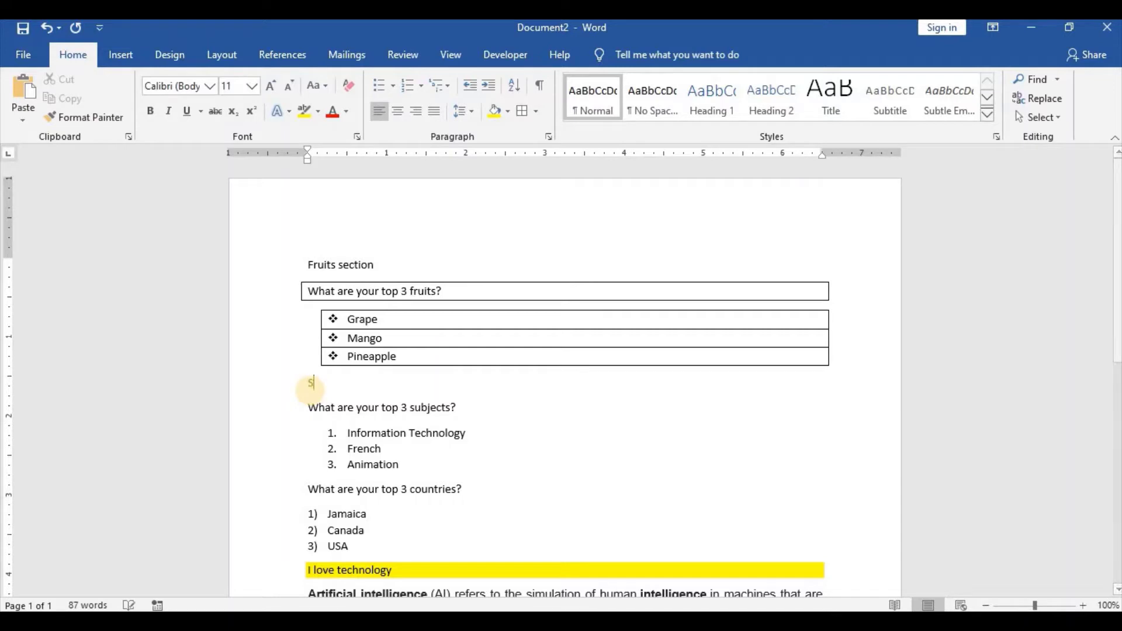
type("ubject section")
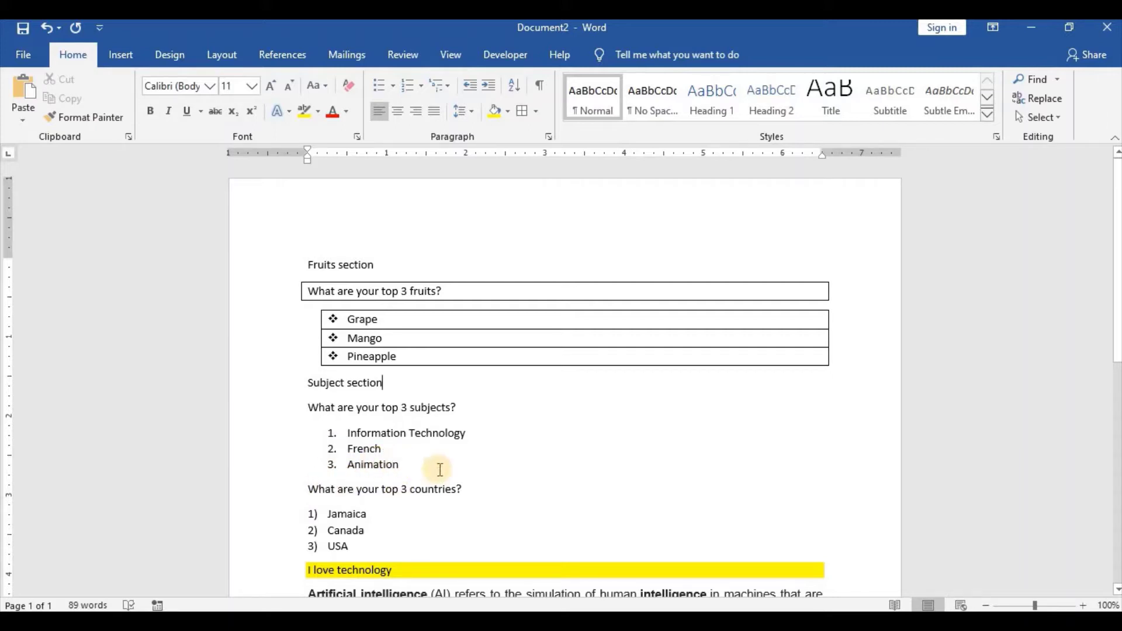
Insert the heading "Country Section" as an unnumbered line between the subjects list and the top 3 countries question
left_click(410, 464)
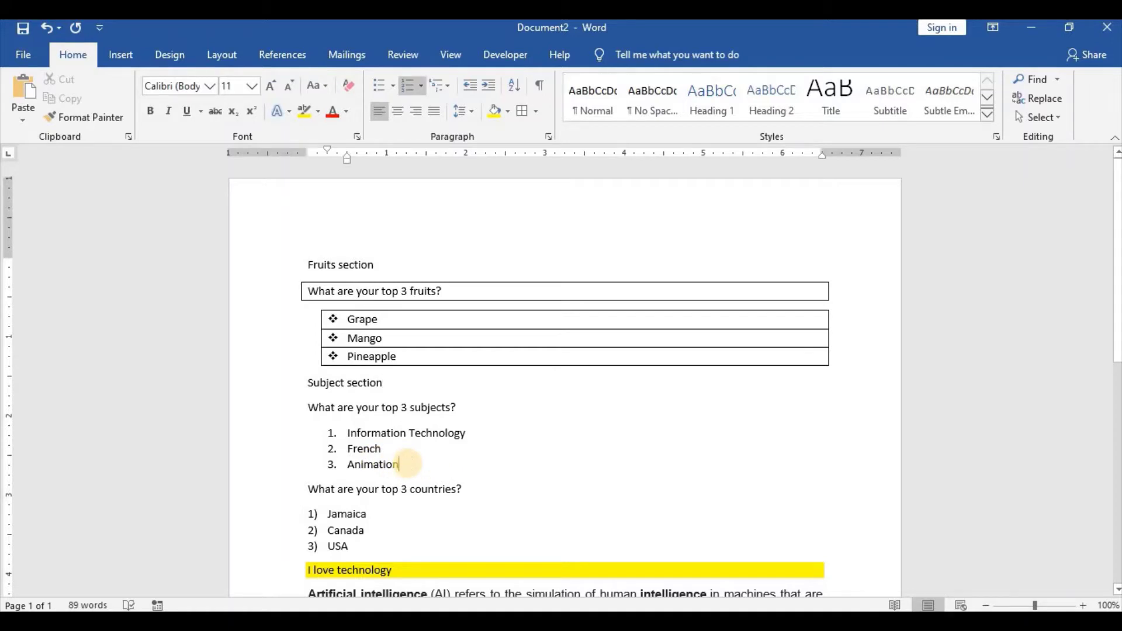
key("Return")
key("Return")
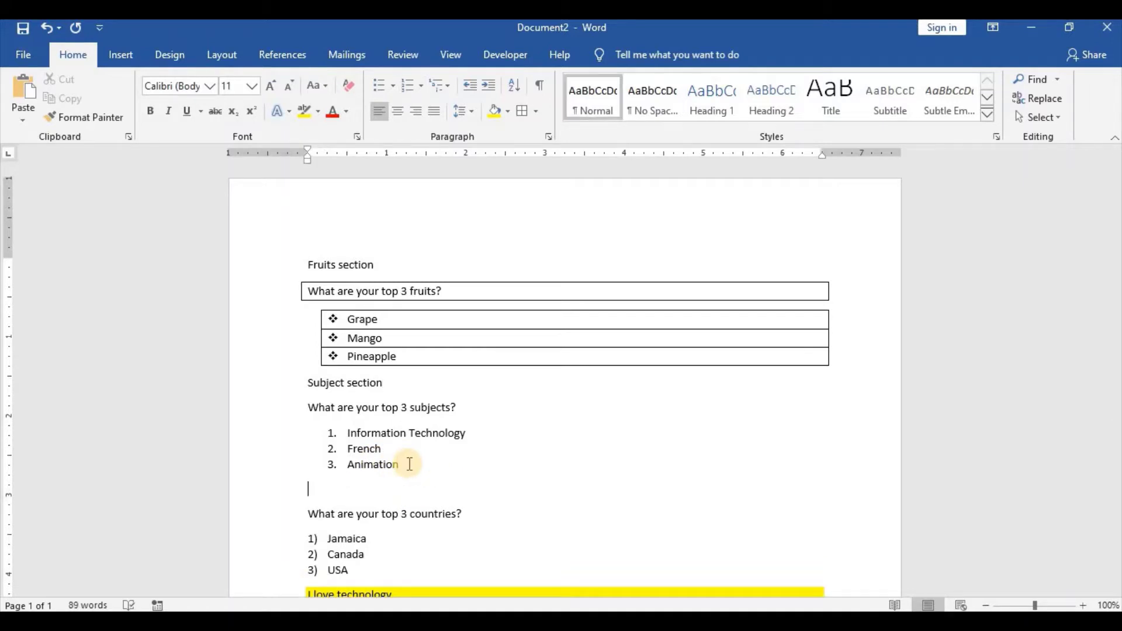
type("Country S")
type("ection")
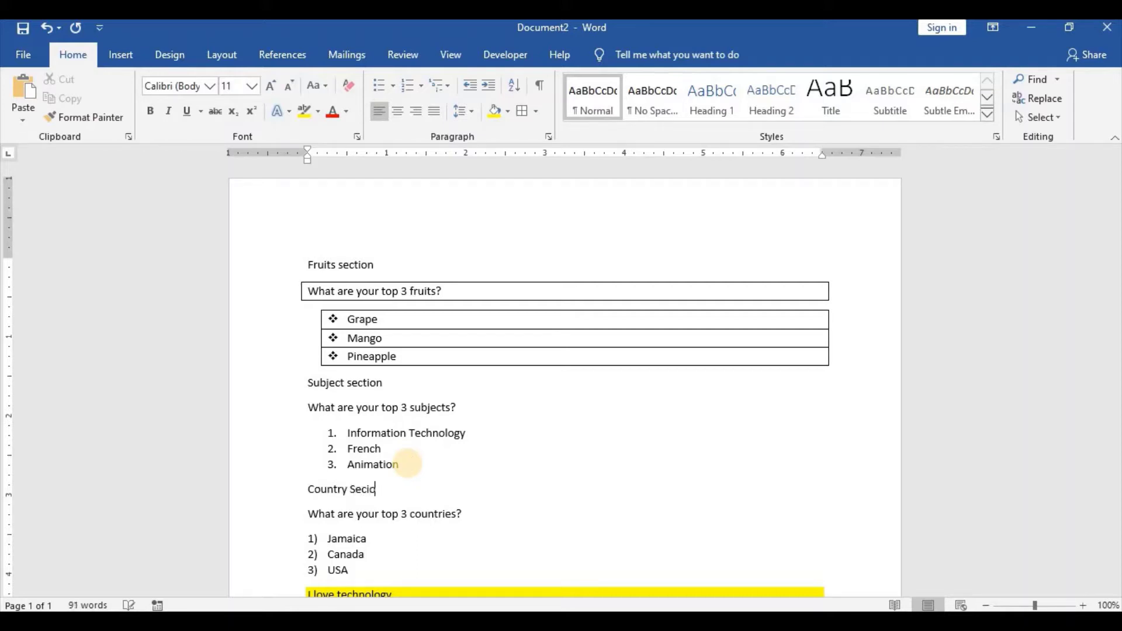
key("BackSpace")
key("BackSpace")
key("BackSpace")
key("BackSpace")
type("tion")
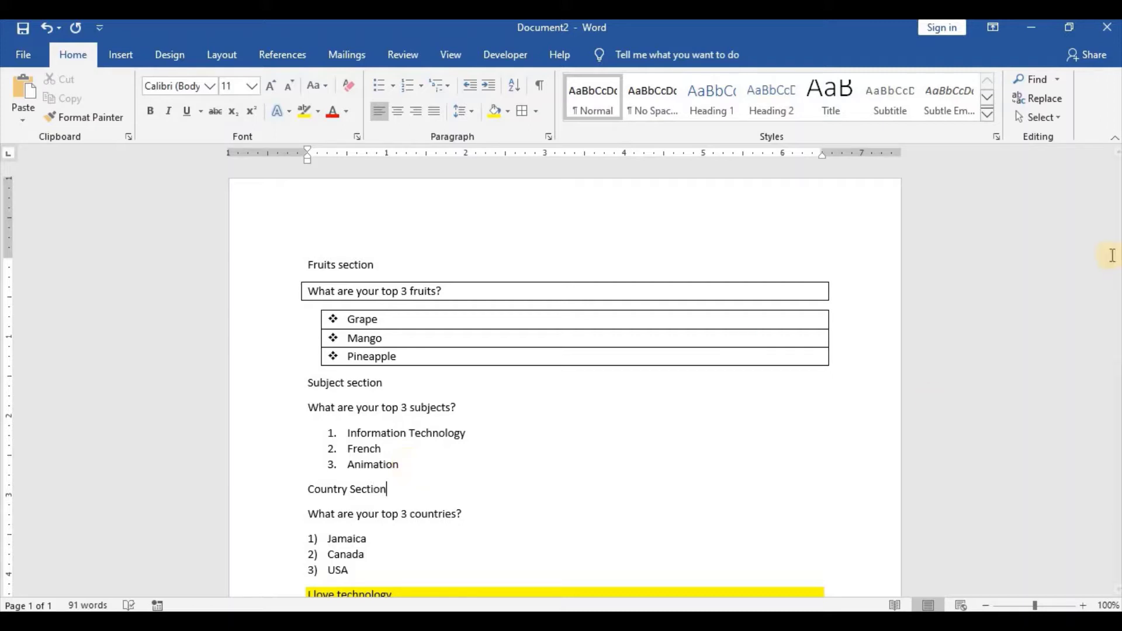
Insert the heading "Technology Section" as an unnumbered line between the countries list and the highlighted "I love technology" line
scroll(1114, 304, "down", 5)
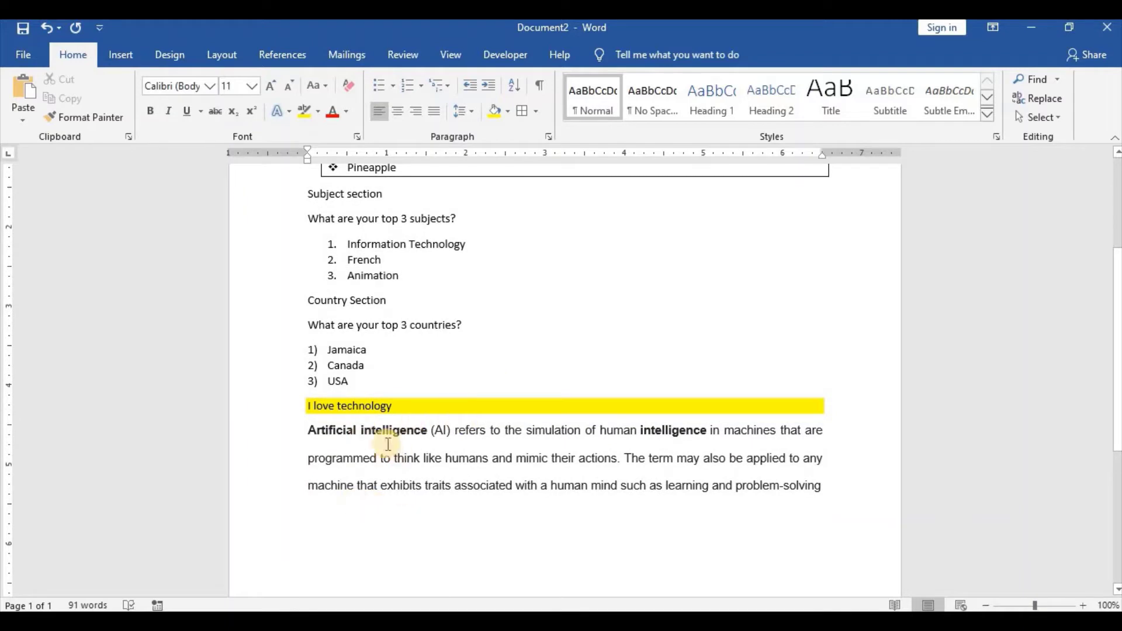
left_click(372, 381)
key("Return")
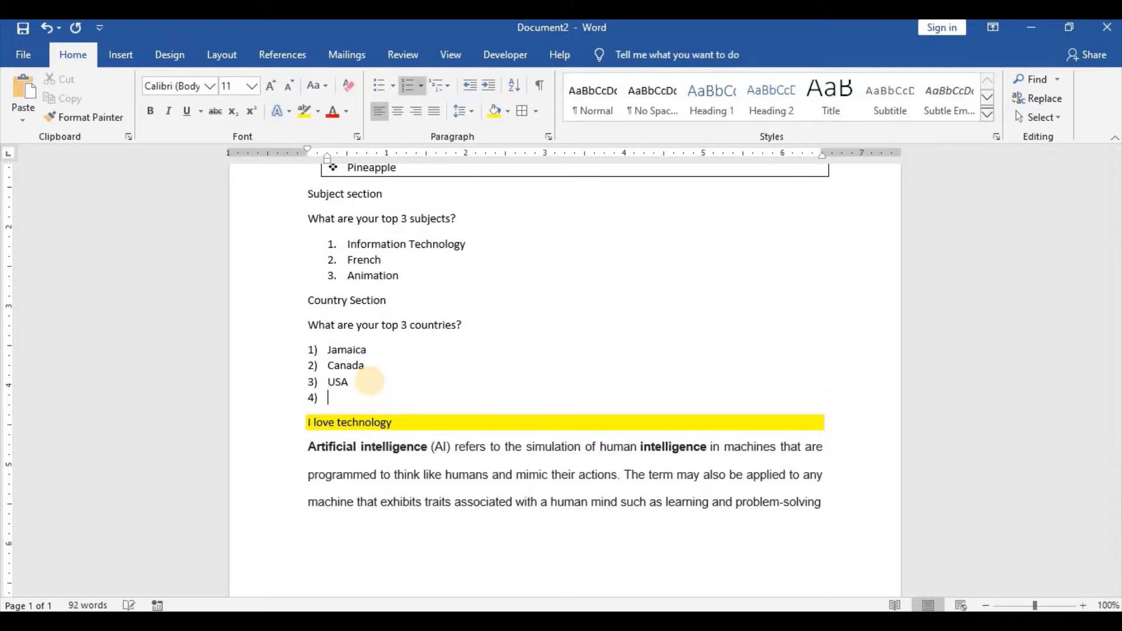
key("Return")
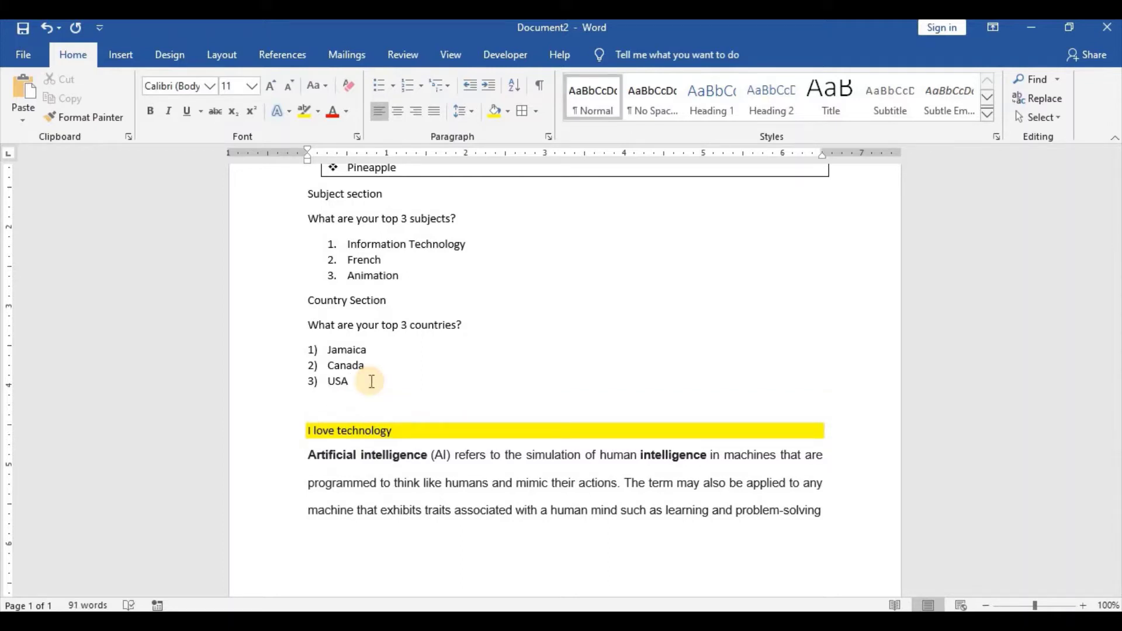
type("Technology Secion")
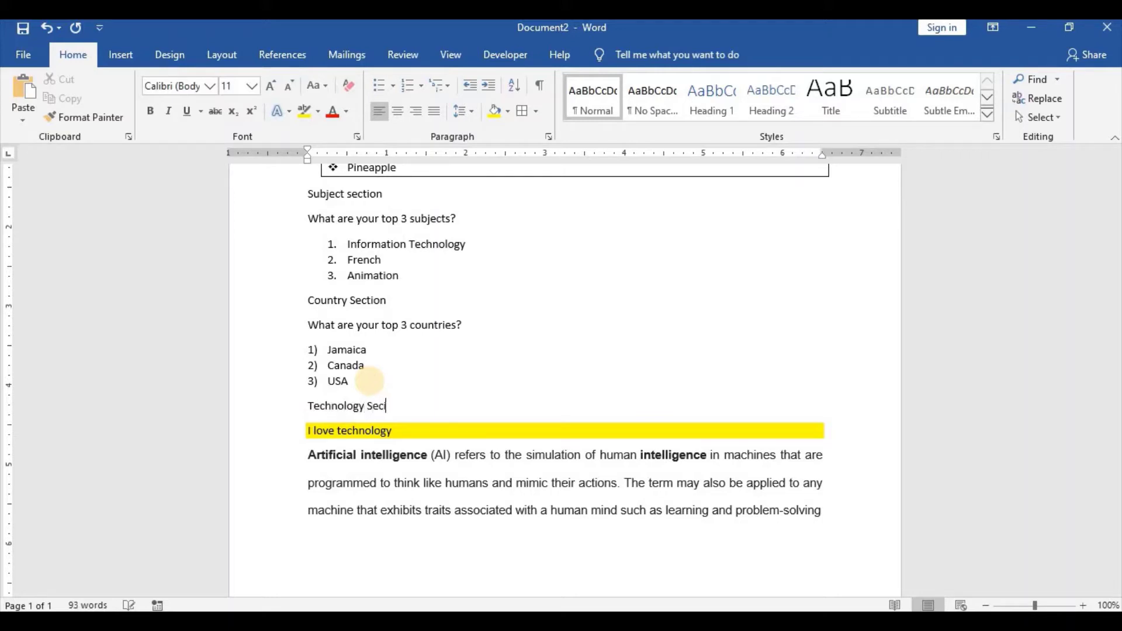
key("BackSpace")
key("BackSpace")
key("BackSpace")
type("tion")
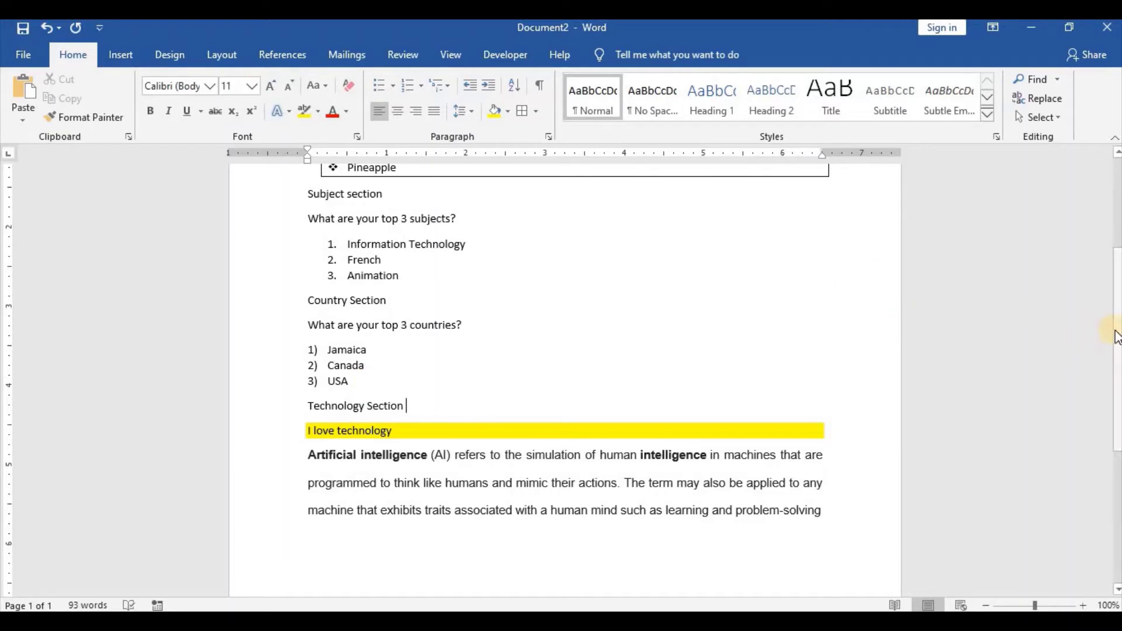
Apply the Title style to the "Fruits section" heading and add a blank line below it
left_click(1116, 189)
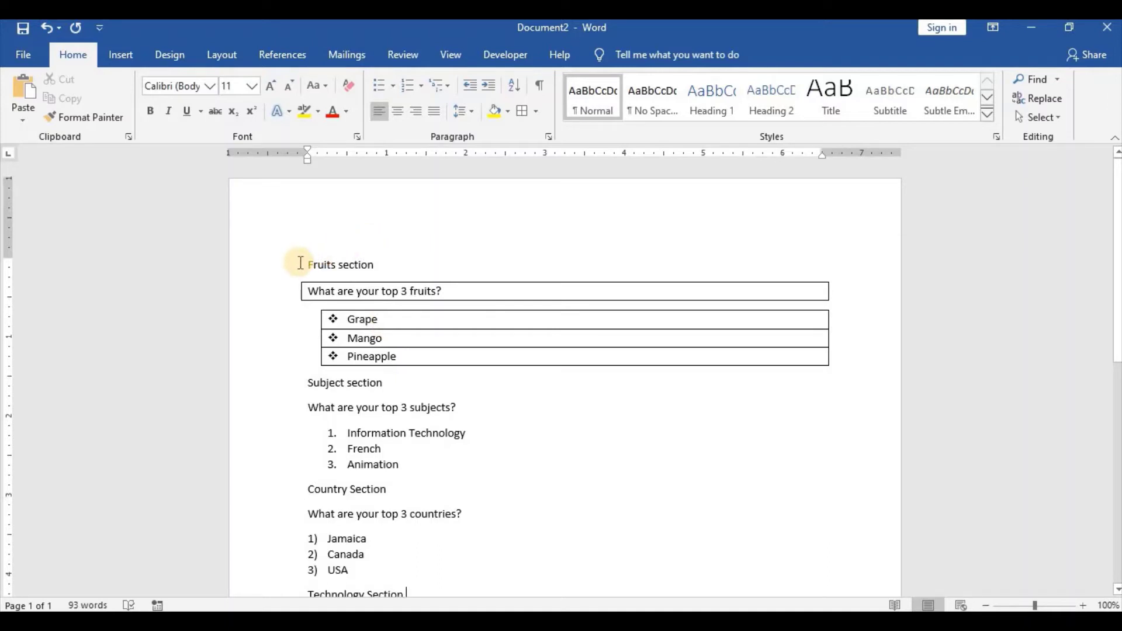
left_click_drag(300, 263, 368, 265)
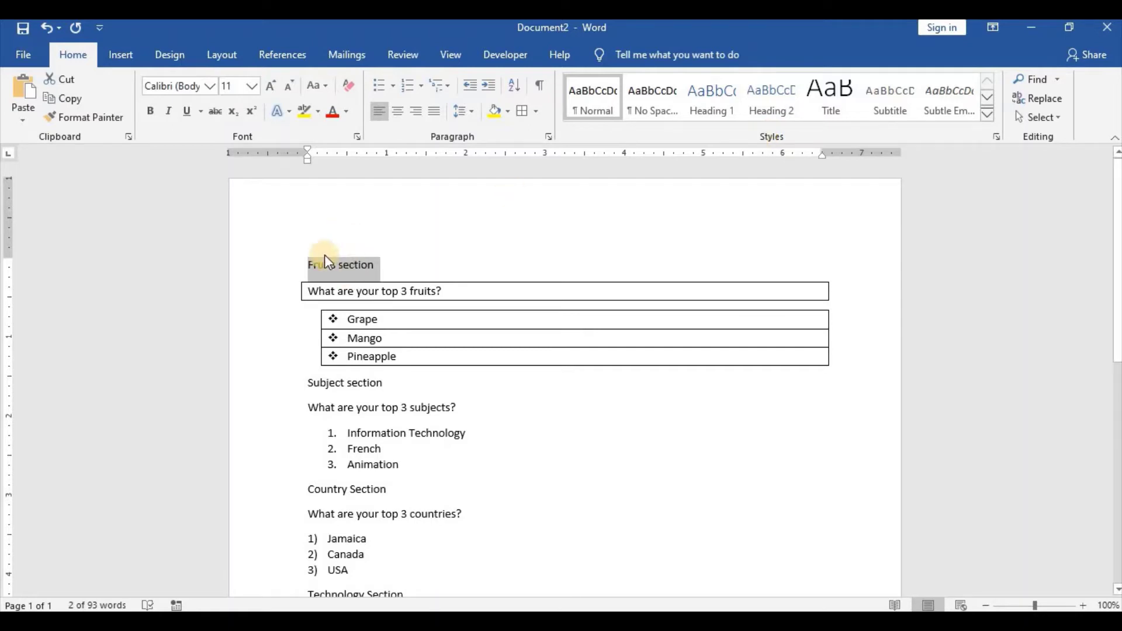
left_click(658, 111)
left_click(714, 100)
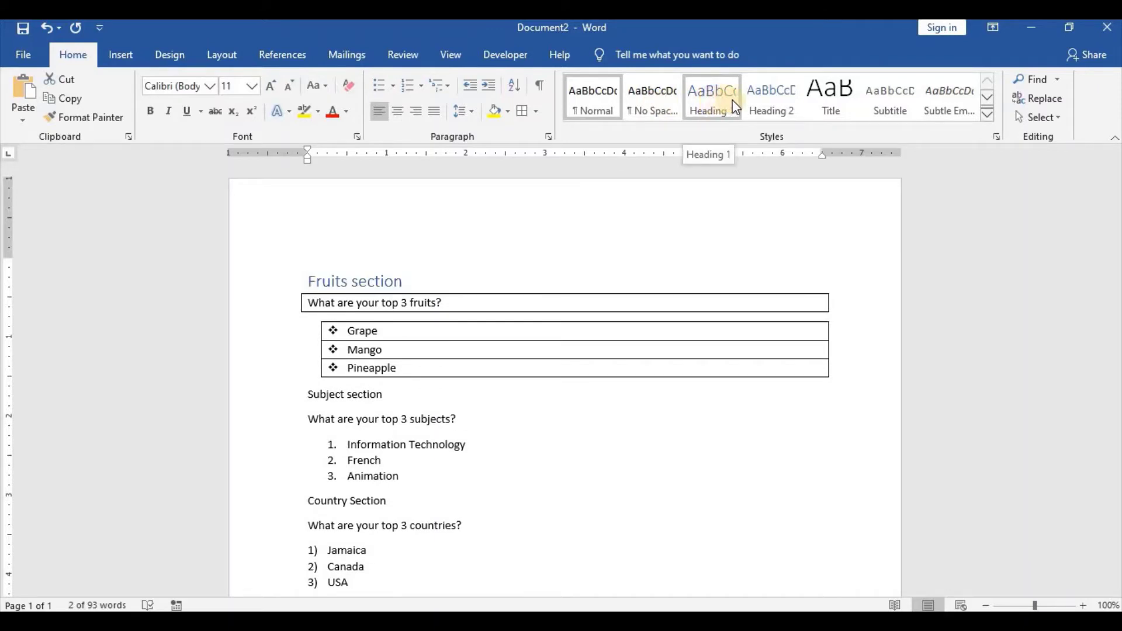
left_click(763, 99)
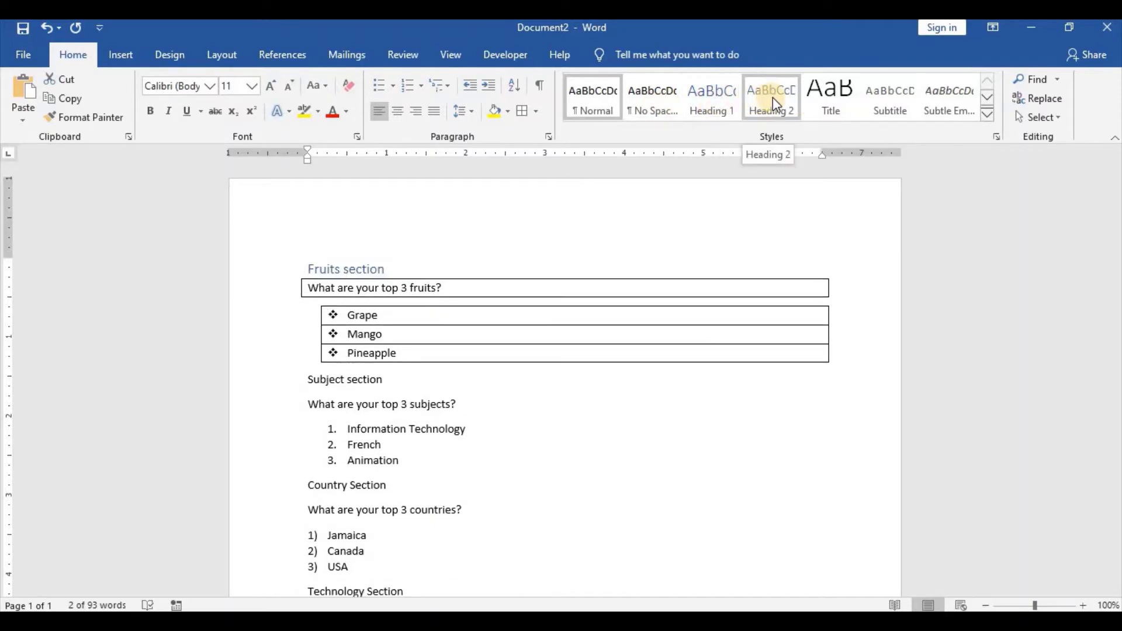
left_click(819, 99)
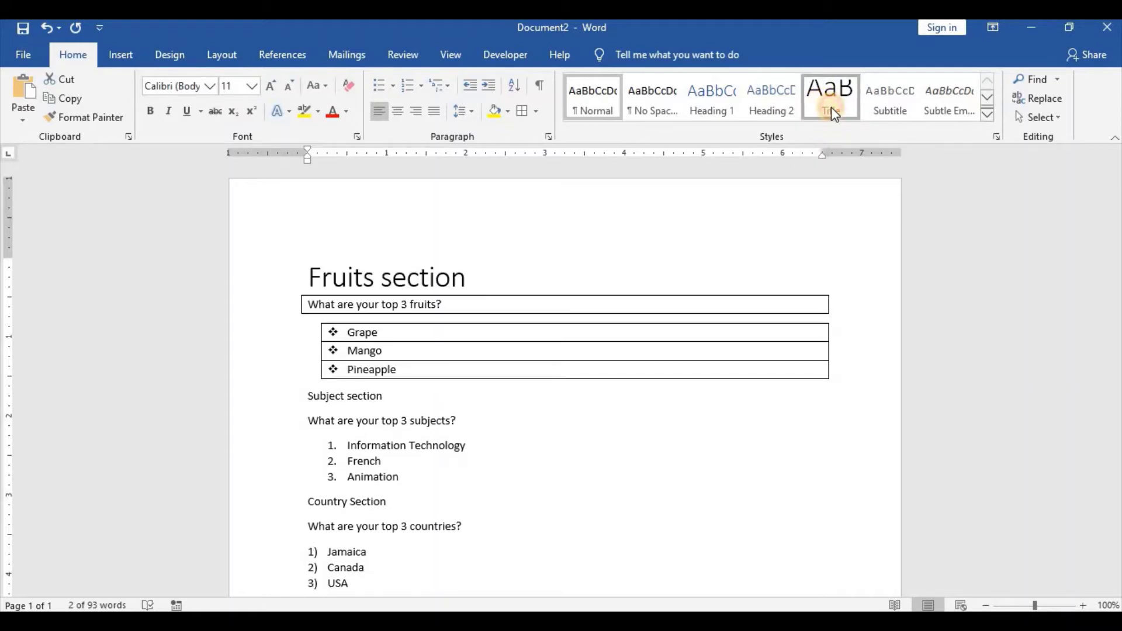
left_click(831, 107)
left_click(572, 276)
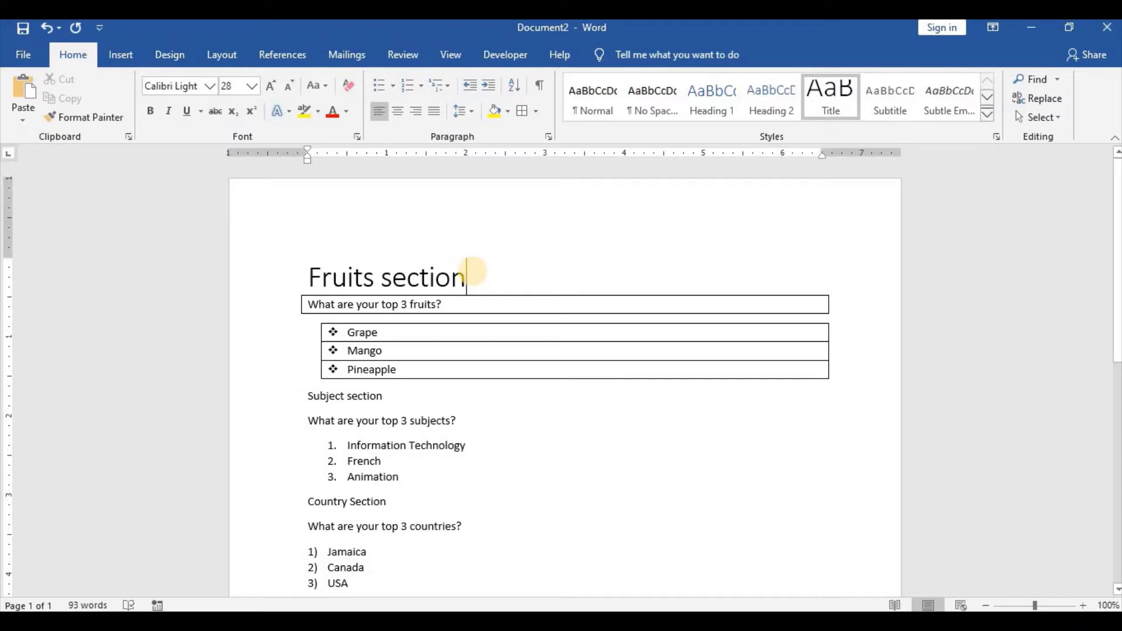
key("Return")
left_click_drag(308, 275, 454, 276)
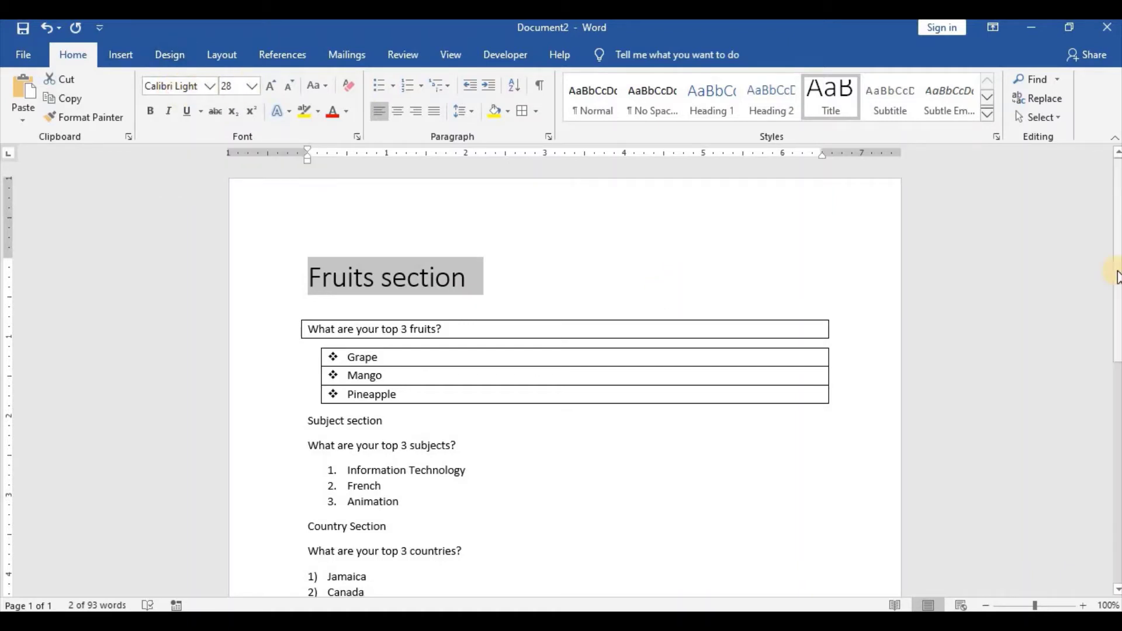
Apply the Heading 2 style to the "Subject section" heading
scroll(447, 323, "down", 3)
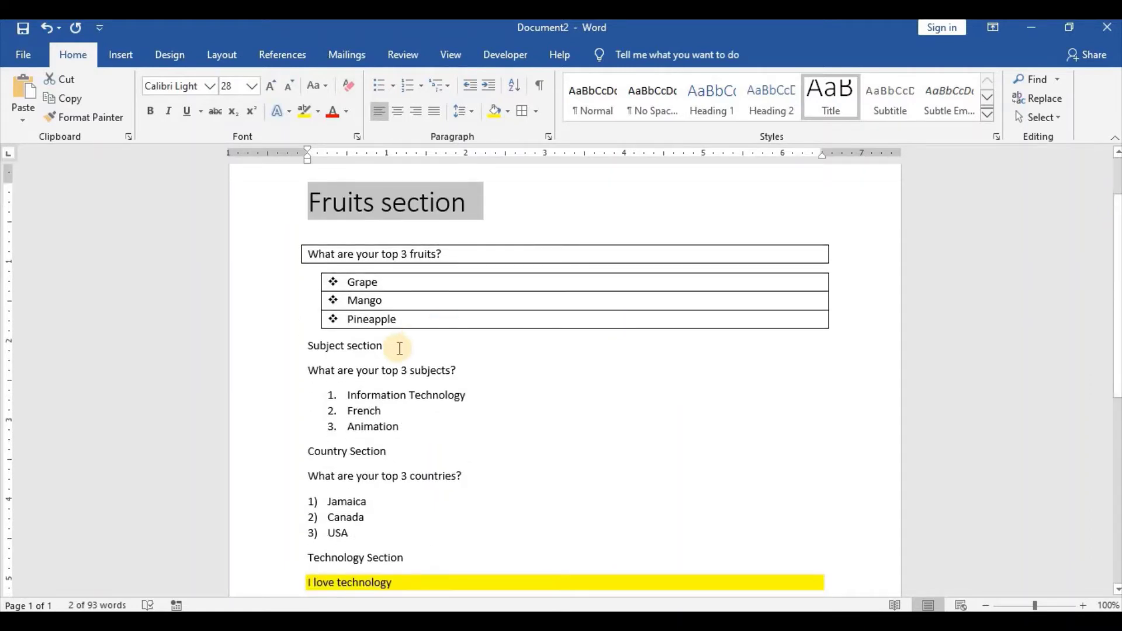
left_click(289, 349)
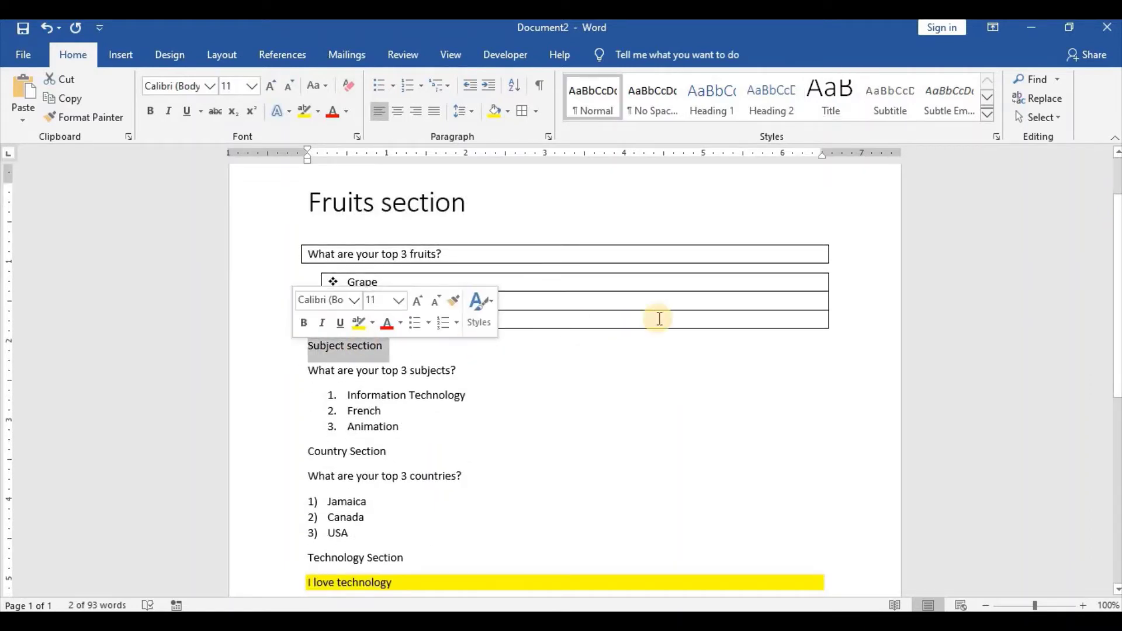
left_click(772, 105)
left_click(773, 106)
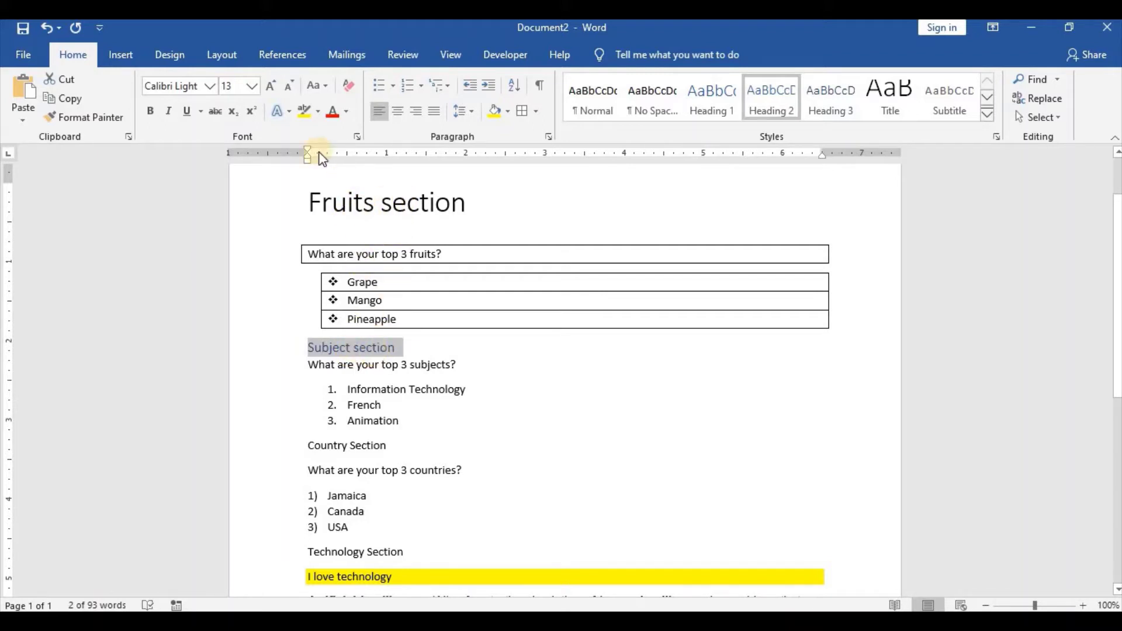
Set the "Subject section" heading's font size to 14 and insert a blank line above it
left_click(252, 89)
left_click(240, 189)
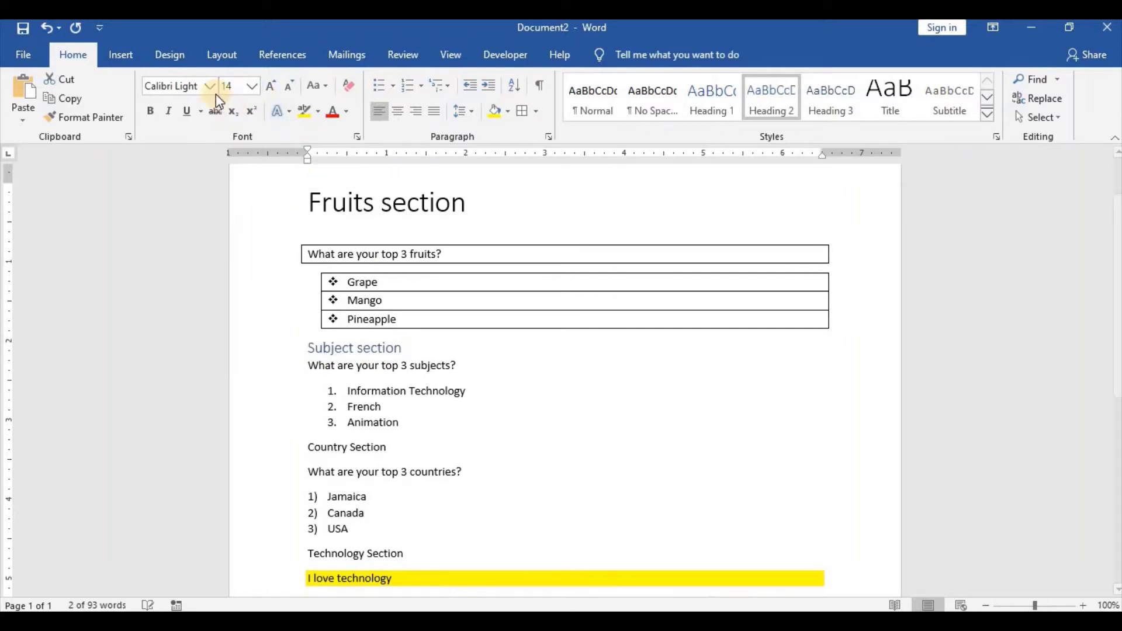
left_click(309, 347)
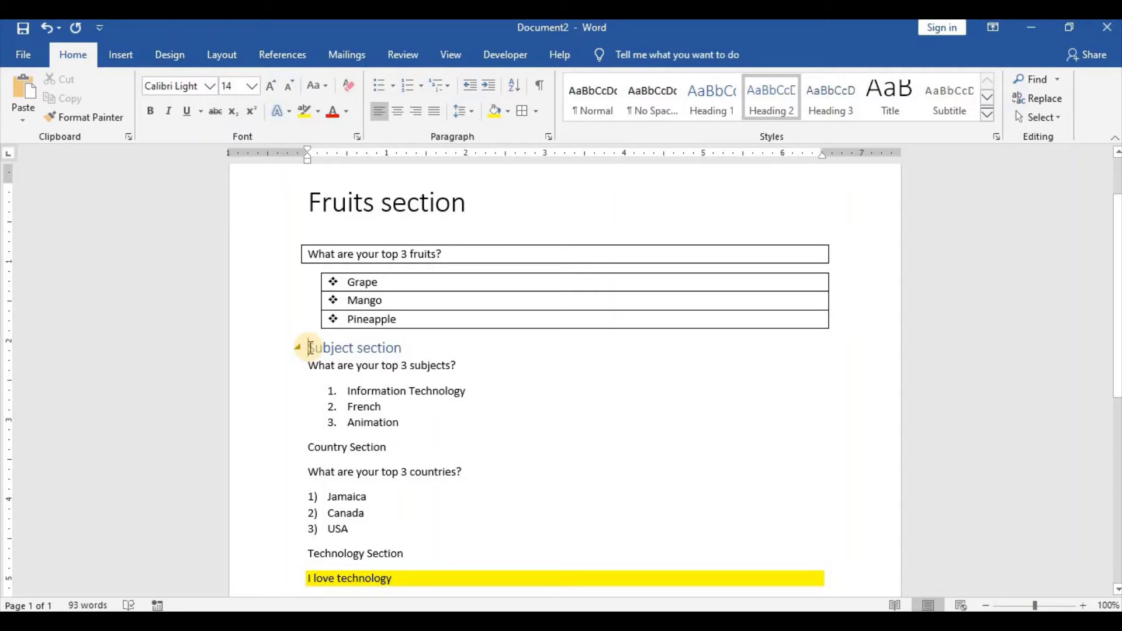
key("Return")
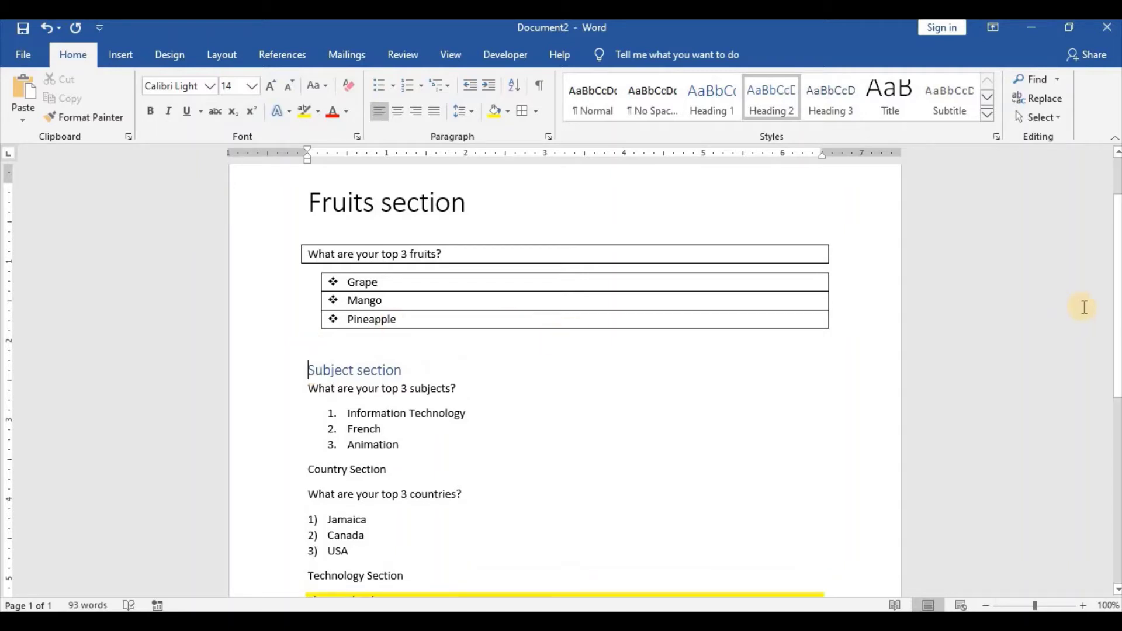
Insert a blank line above the "Country Section" heading
scroll(1114, 298, "down", 3)
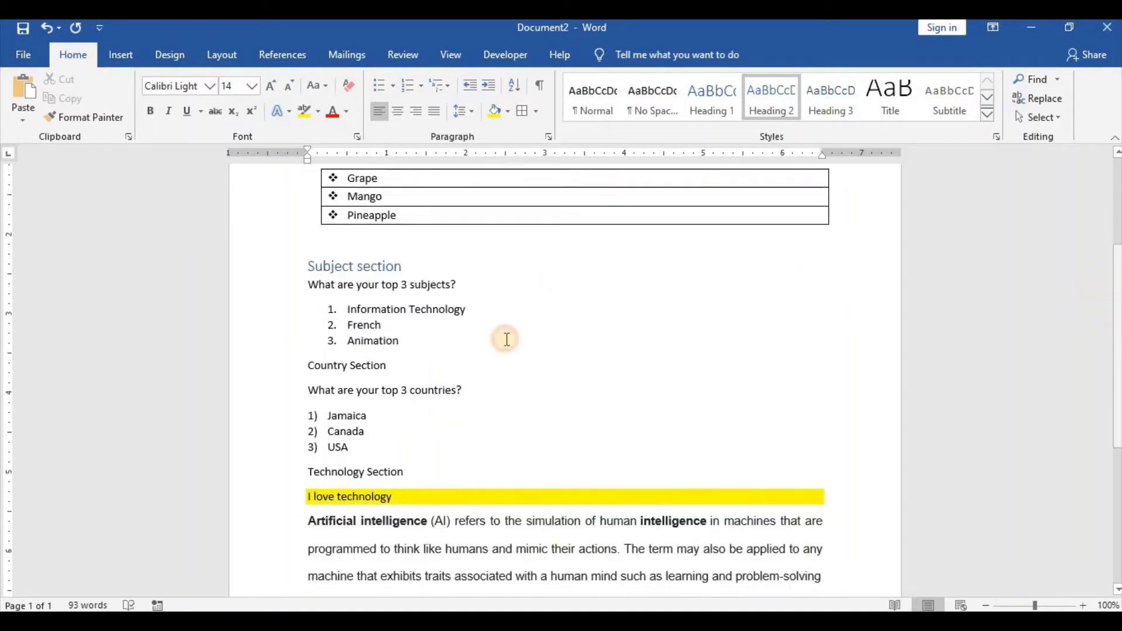
left_click(306, 362)
key("Return")
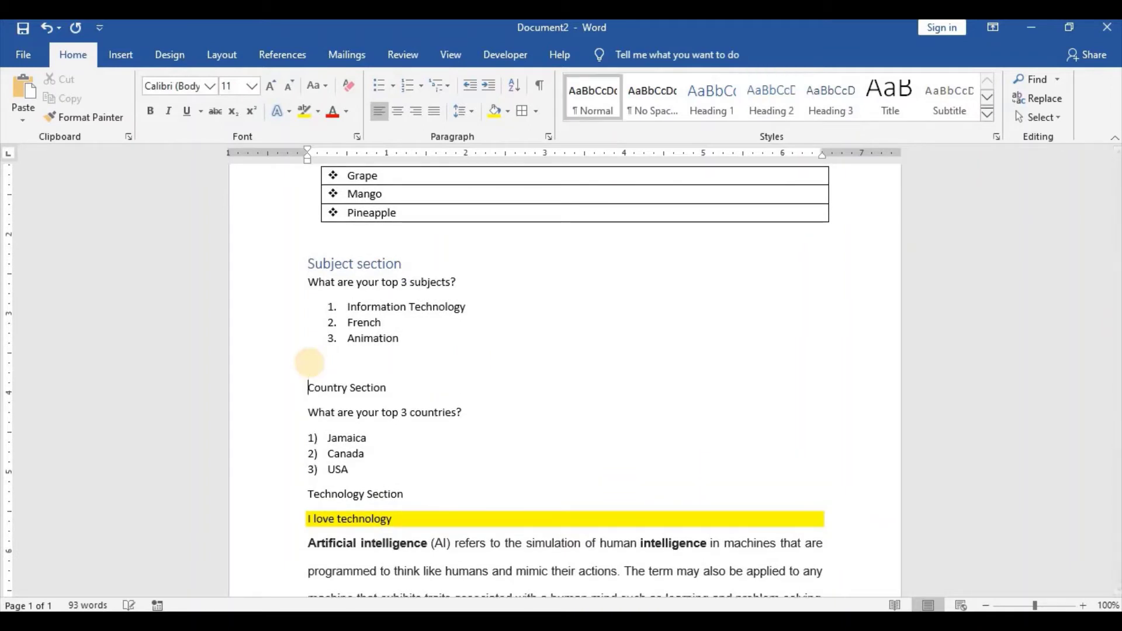
Apply the Intense Quote style to the "Country Section" heading and increase its font size to 14
left_click_drag(305, 385, 392, 390)
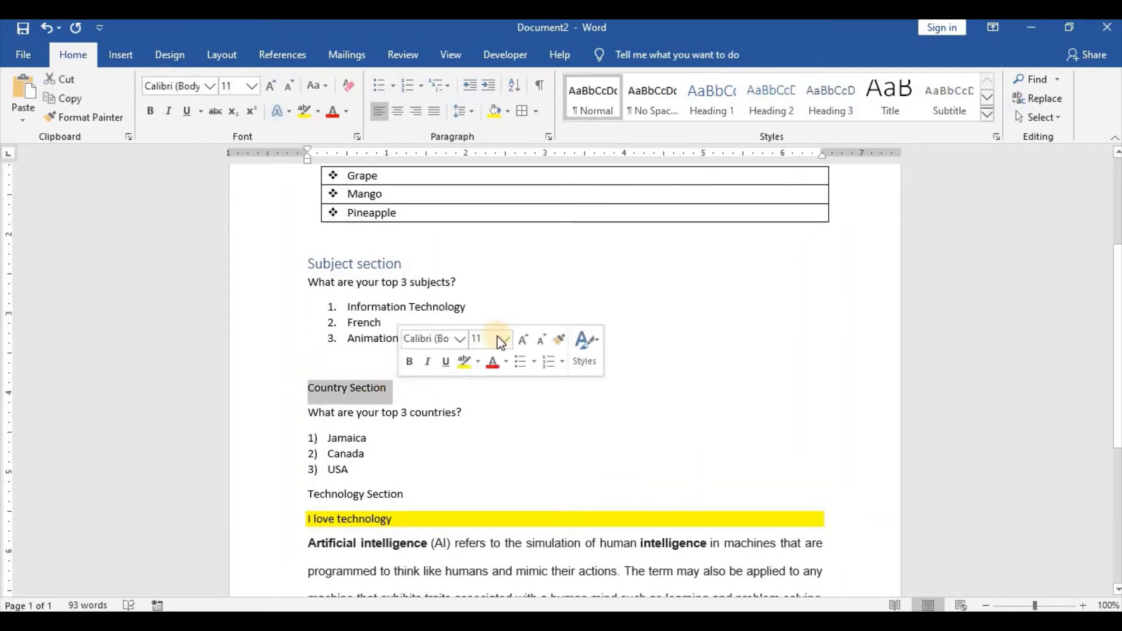
left_click(992, 102)
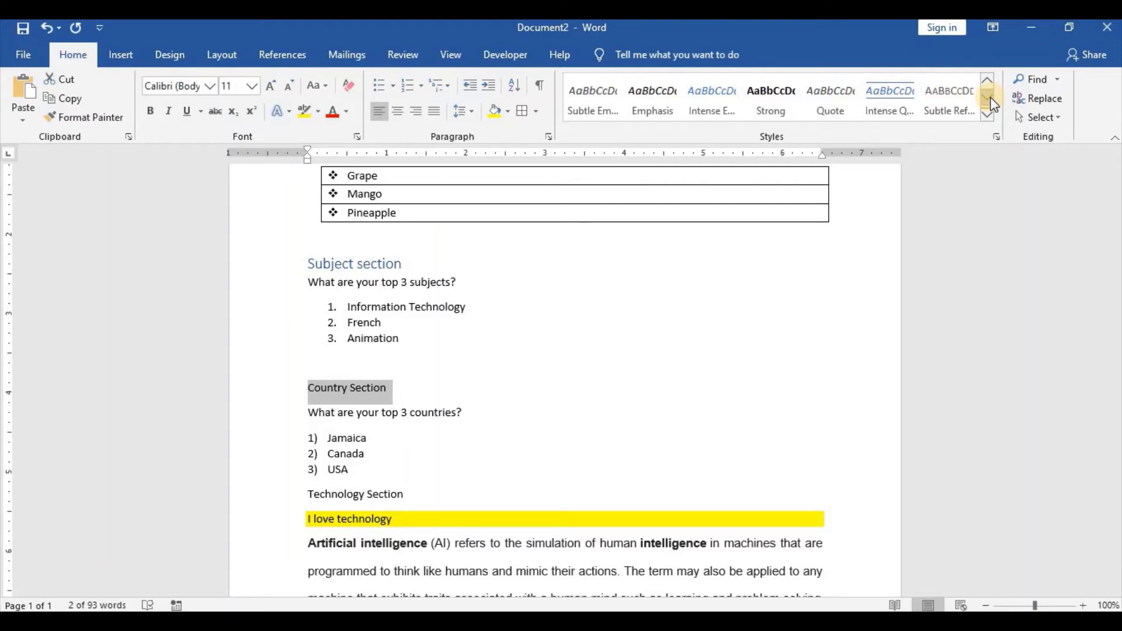
left_click(891, 97)
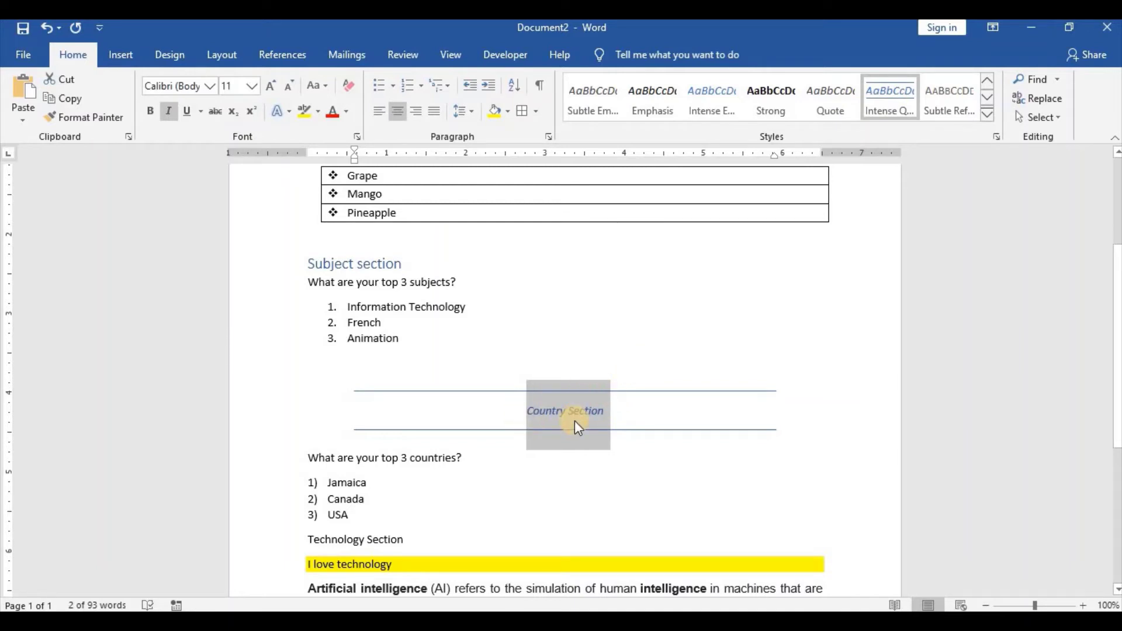
left_click(273, 83)
left_click(273, 83)
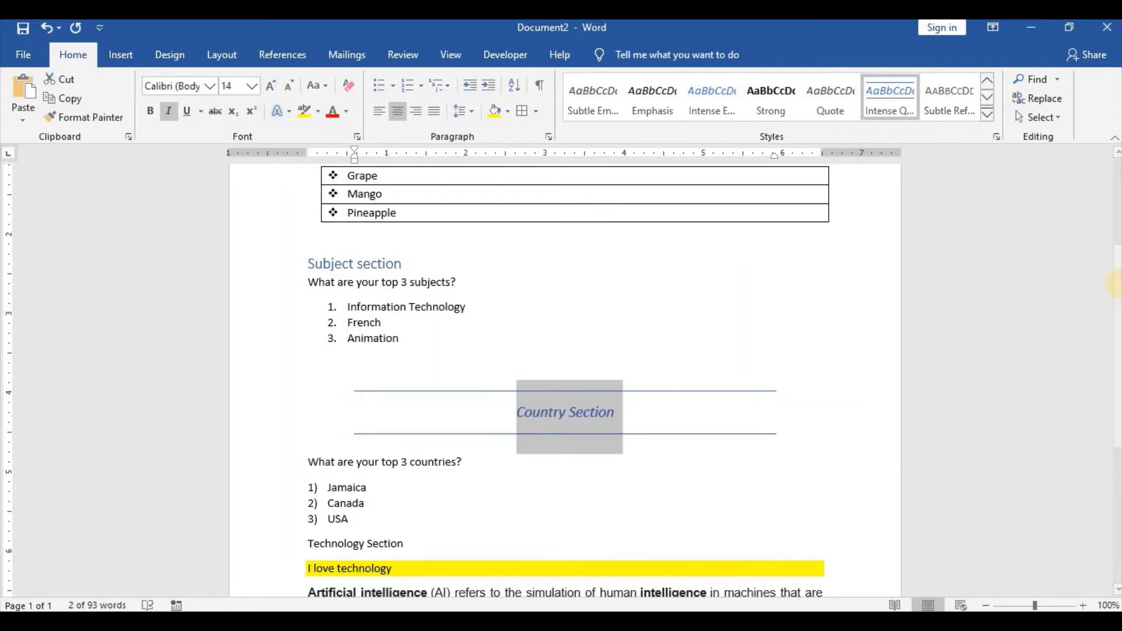
Insert a blank line above the "Technology Section" heading
scroll(1114, 292, "down", 3)
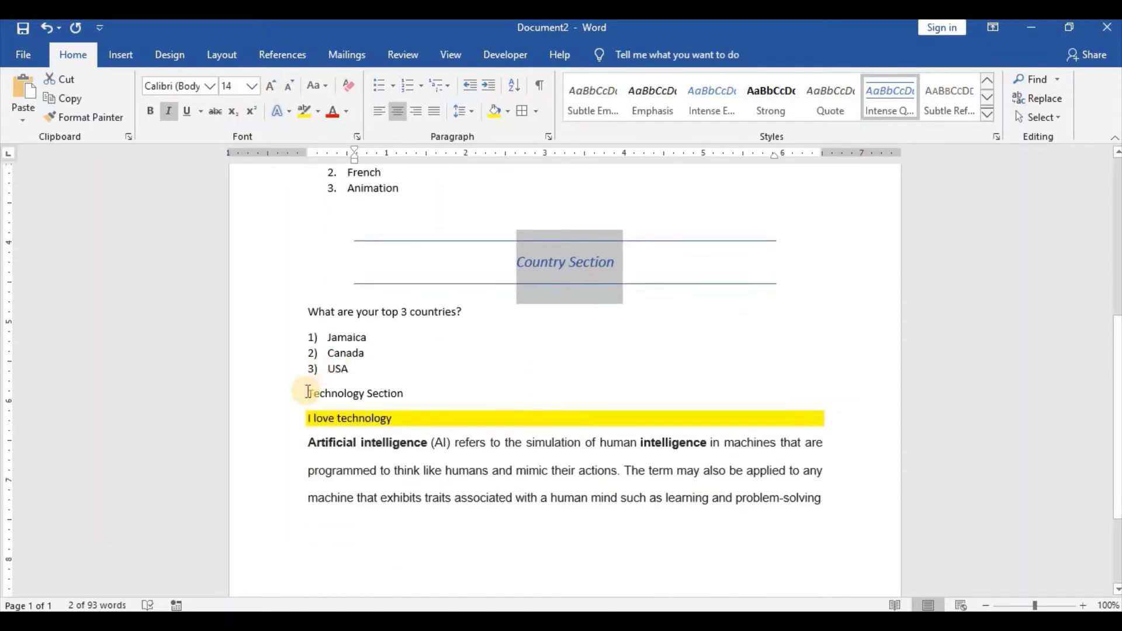
left_click(308, 393)
key("Return")
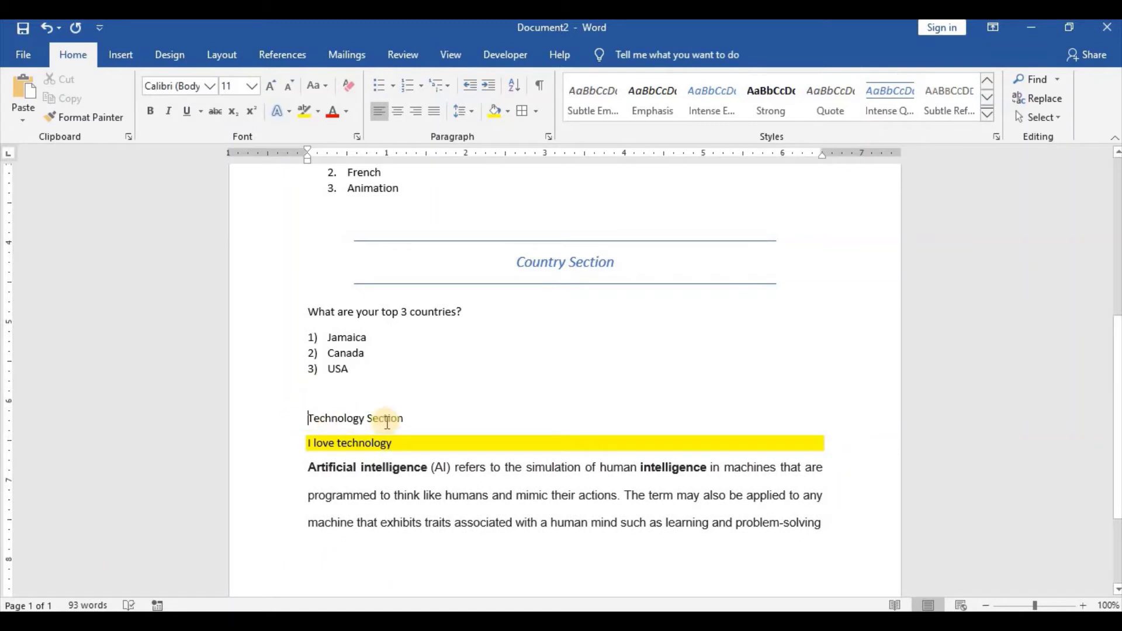
Apply the Heading 1 style to the "Technology Section" heading after previewing other built-in styles on it
left_click_drag(416, 419, 298, 408)
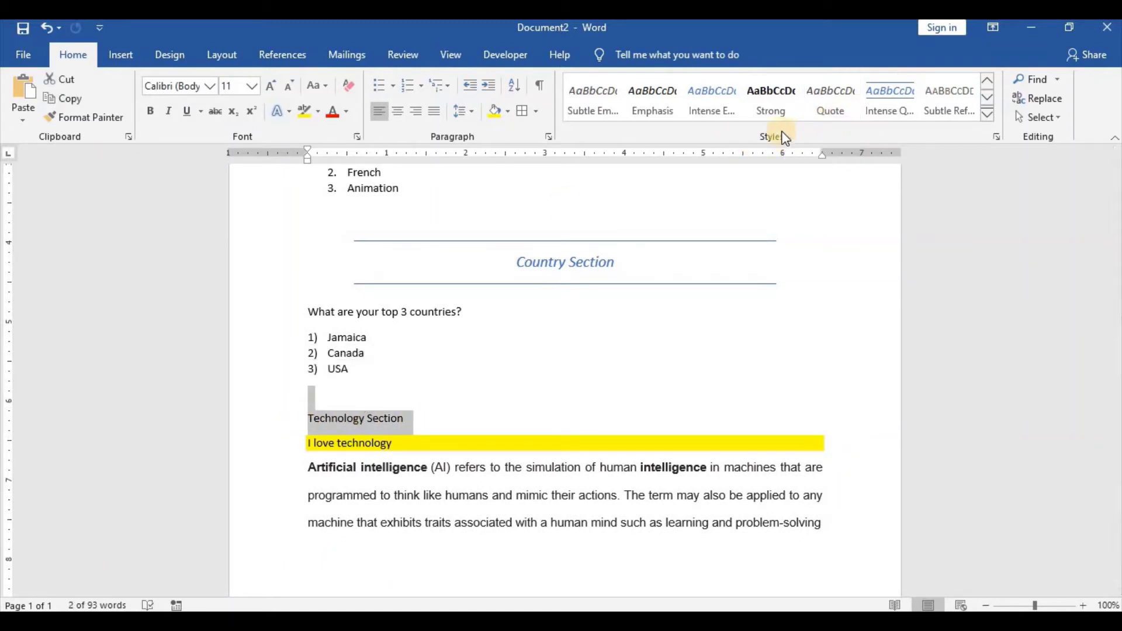
left_click(989, 98)
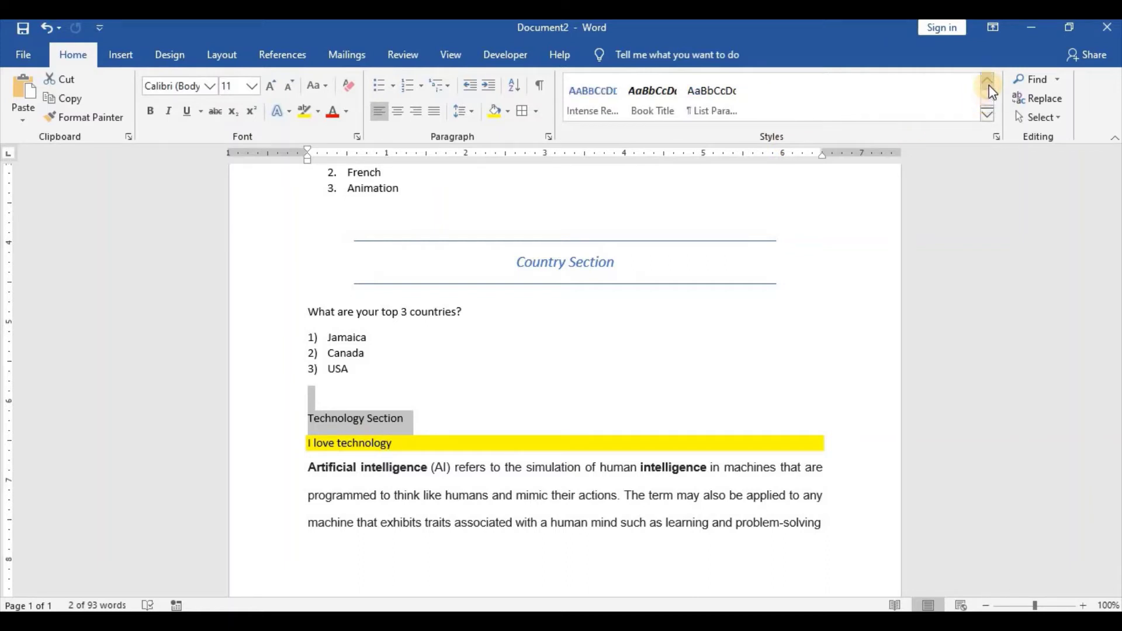
left_click(988, 82)
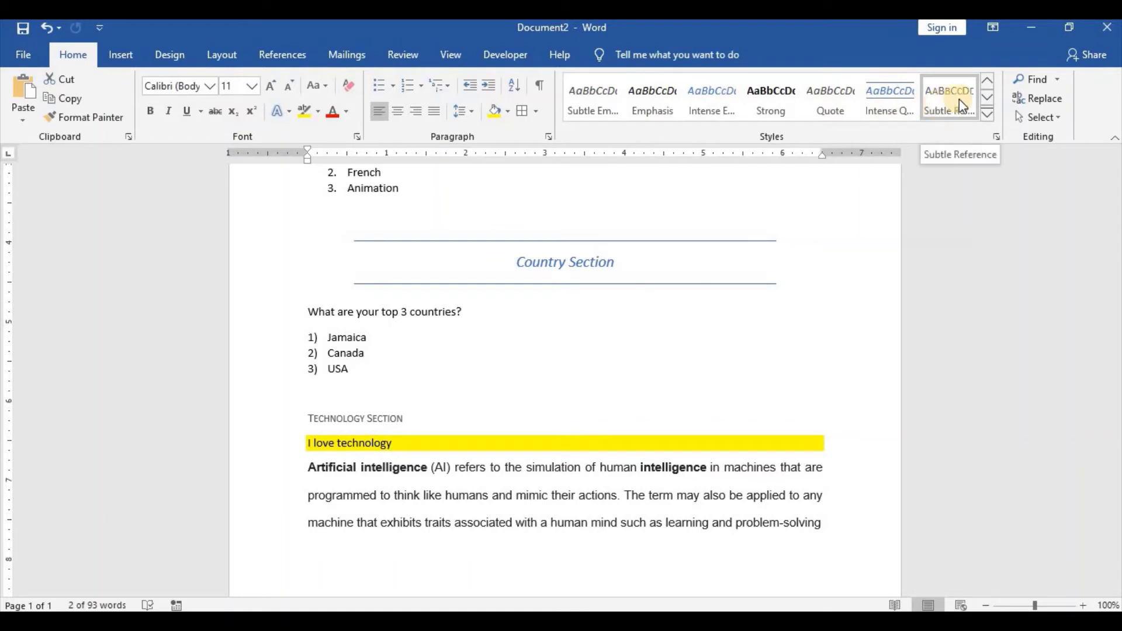
left_click(987, 98)
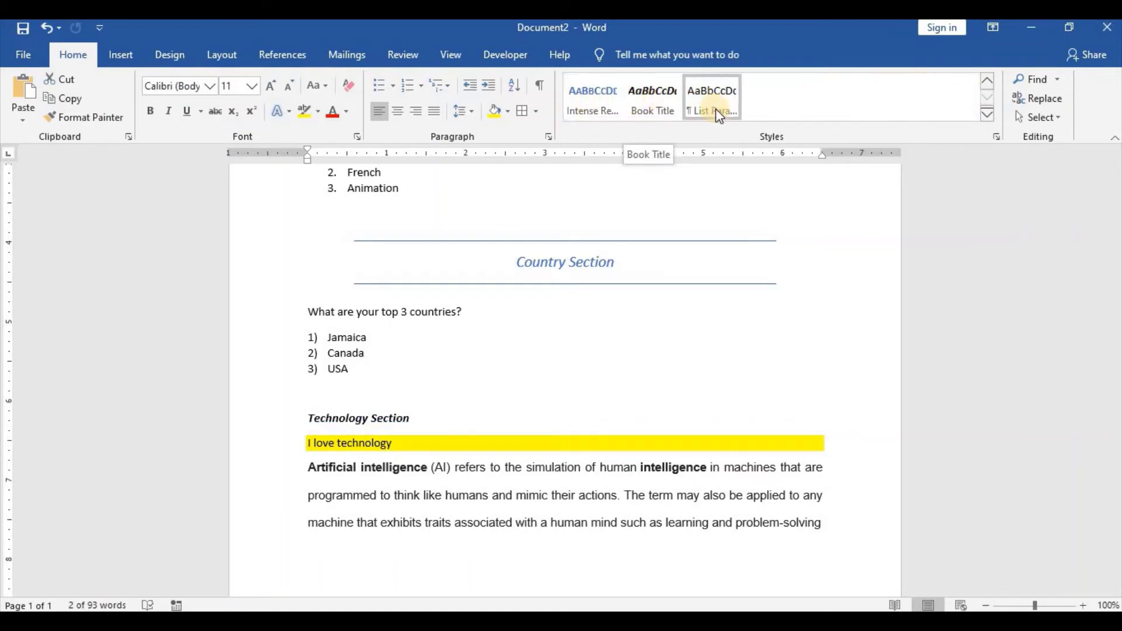
left_click(591, 91)
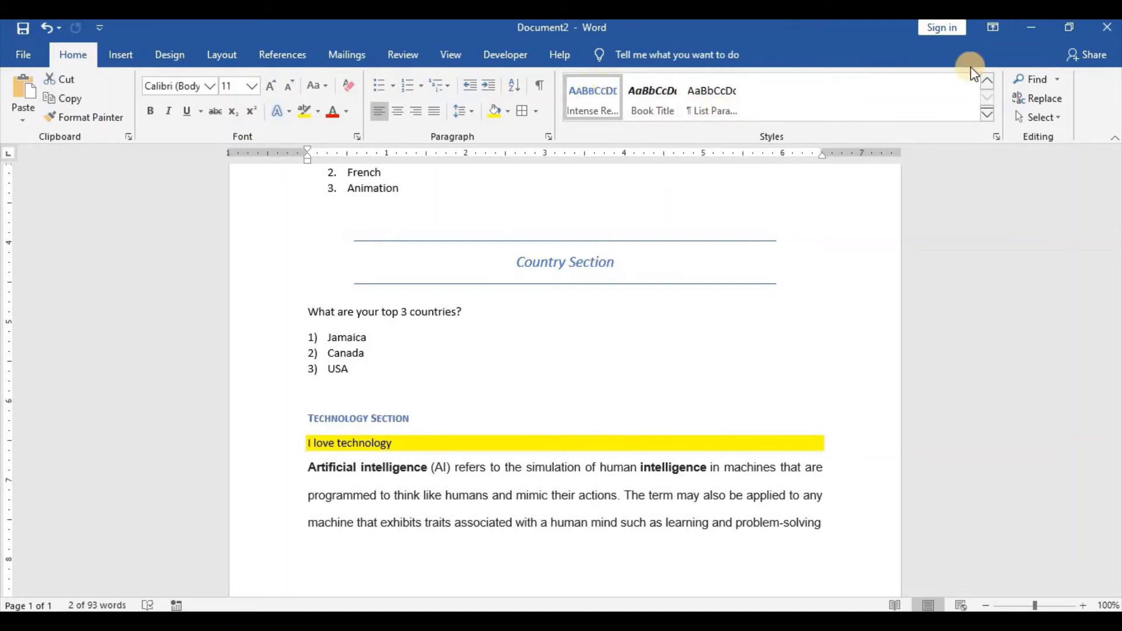
left_click(986, 80)
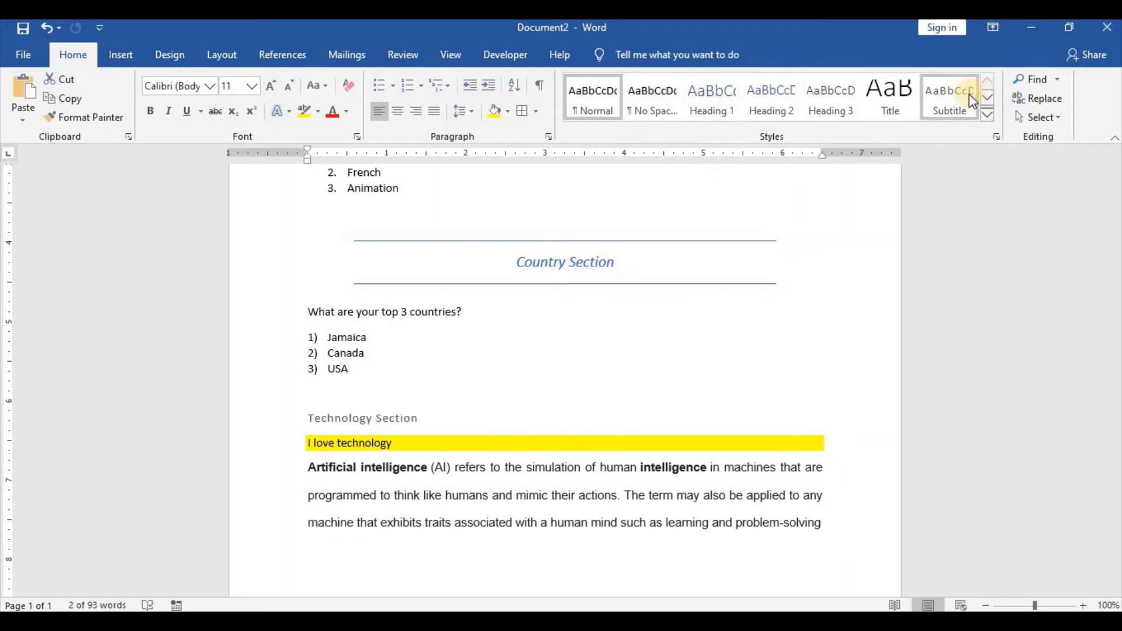
left_click(697, 94)
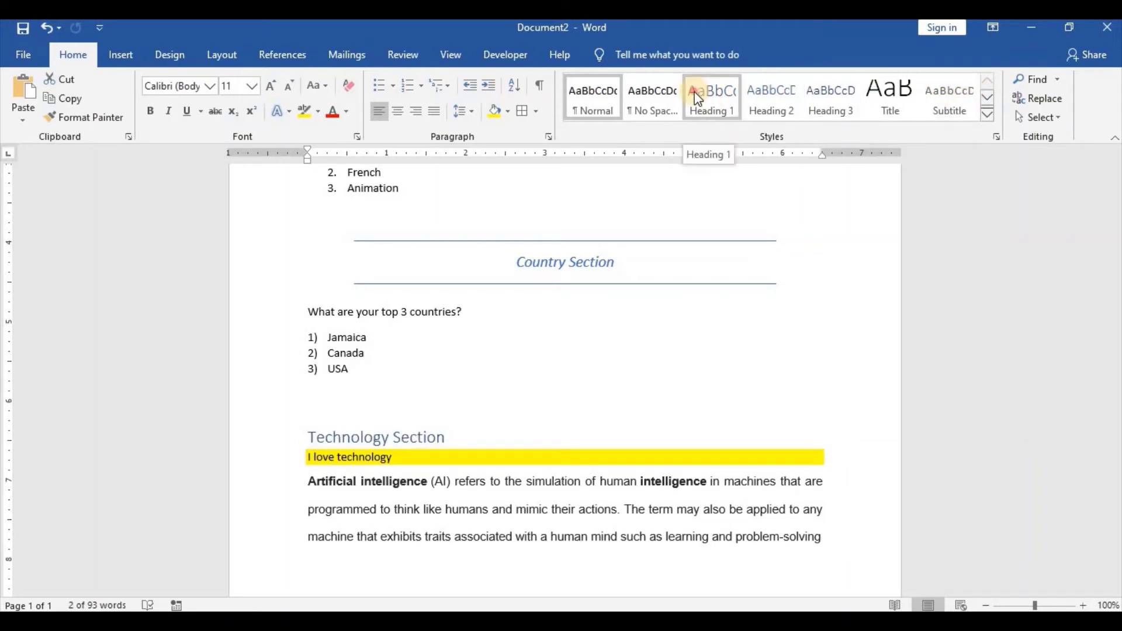
left_click(695, 94)
Increase the "Technology Section" heading's font size to 18 and insert a blank line below it
mouse_move(365, 435)
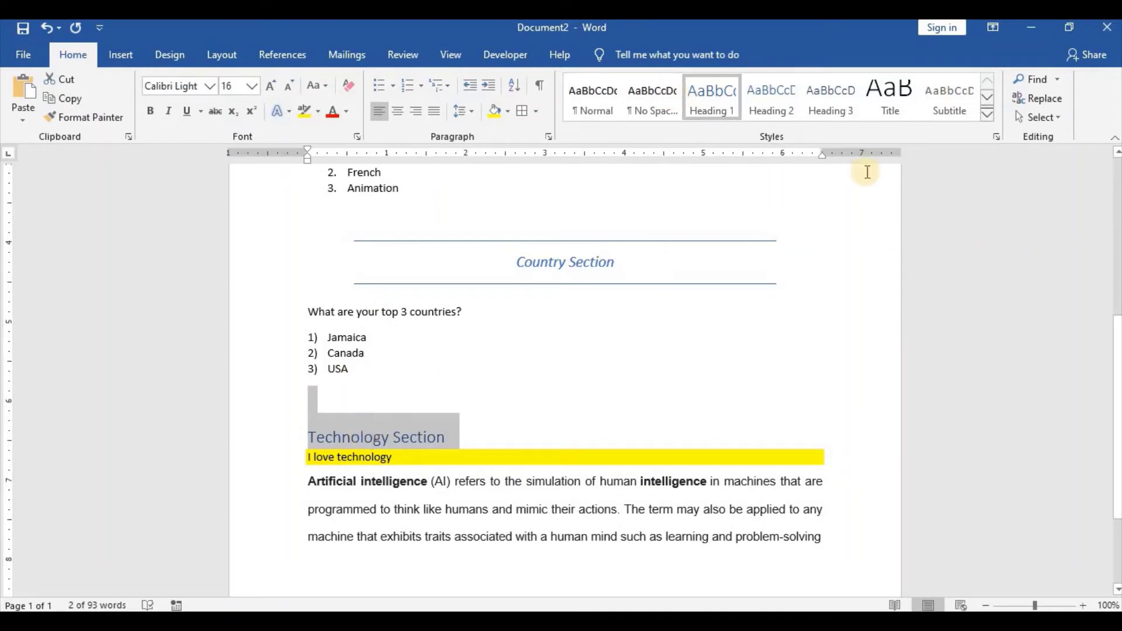
left_click(276, 88)
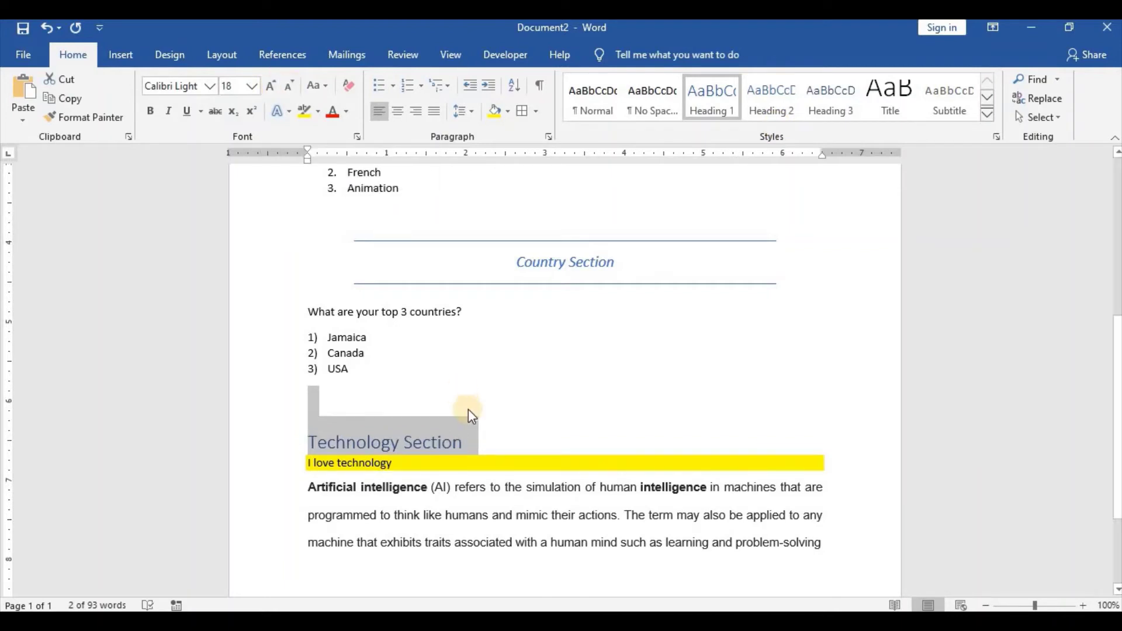
left_click(478, 446)
key("Return")
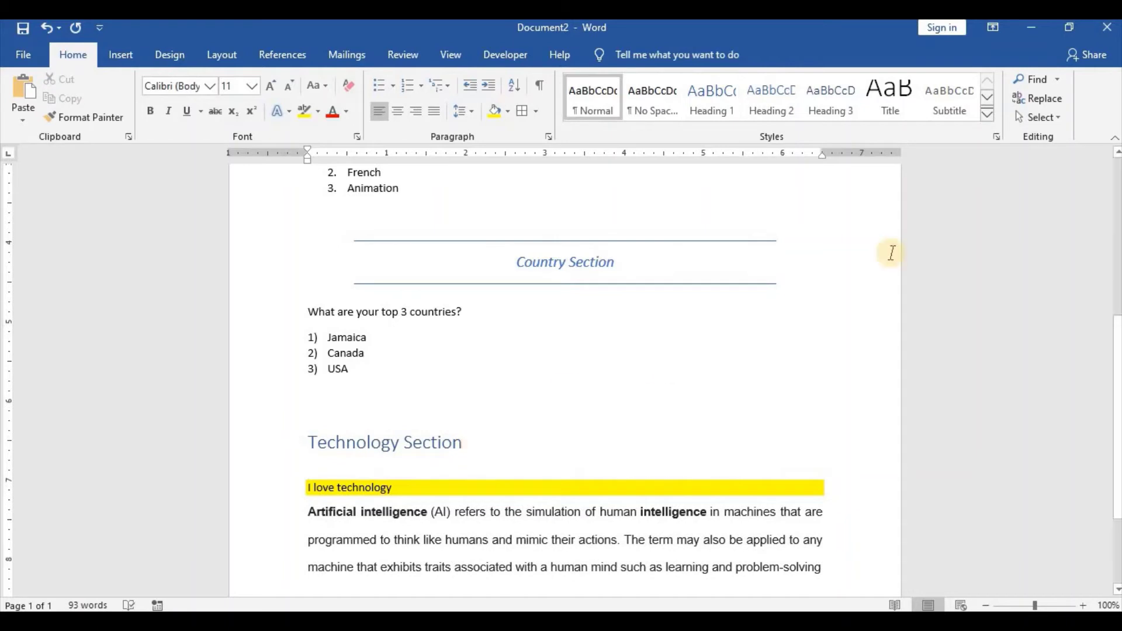
Search the document for the word "Canada", replacing the existing search text
left_click(1117, 227)
mouse_move(1116, 227)
left_mouse_down()
mouse_move(1118, 166)
mouse_move(1111, 218)
left_mouse_up()
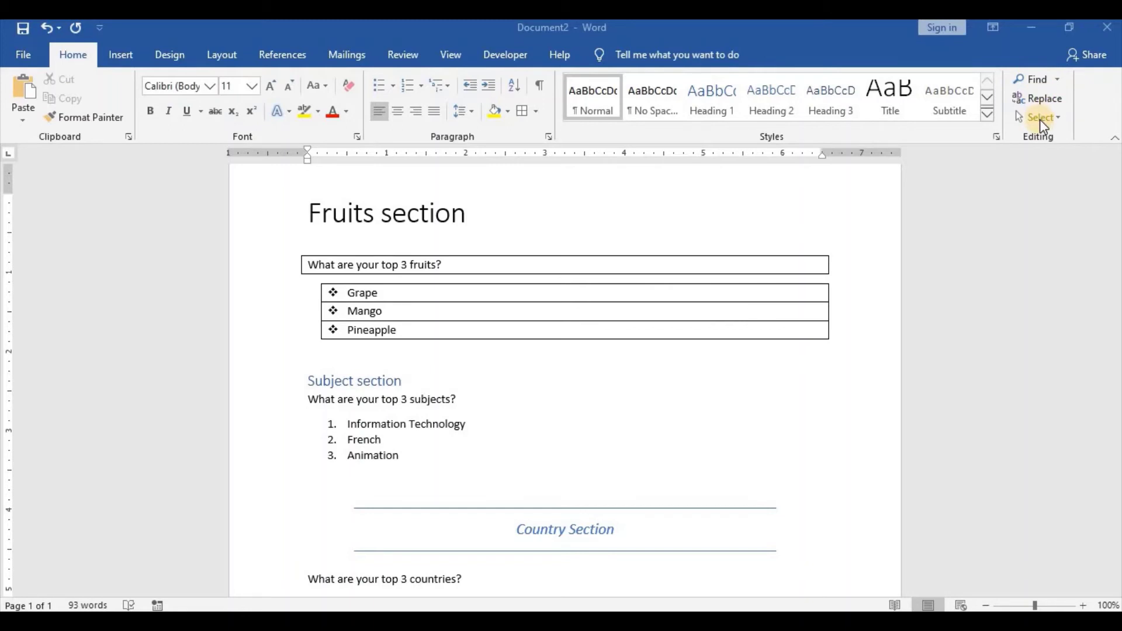
left_click(1037, 79)
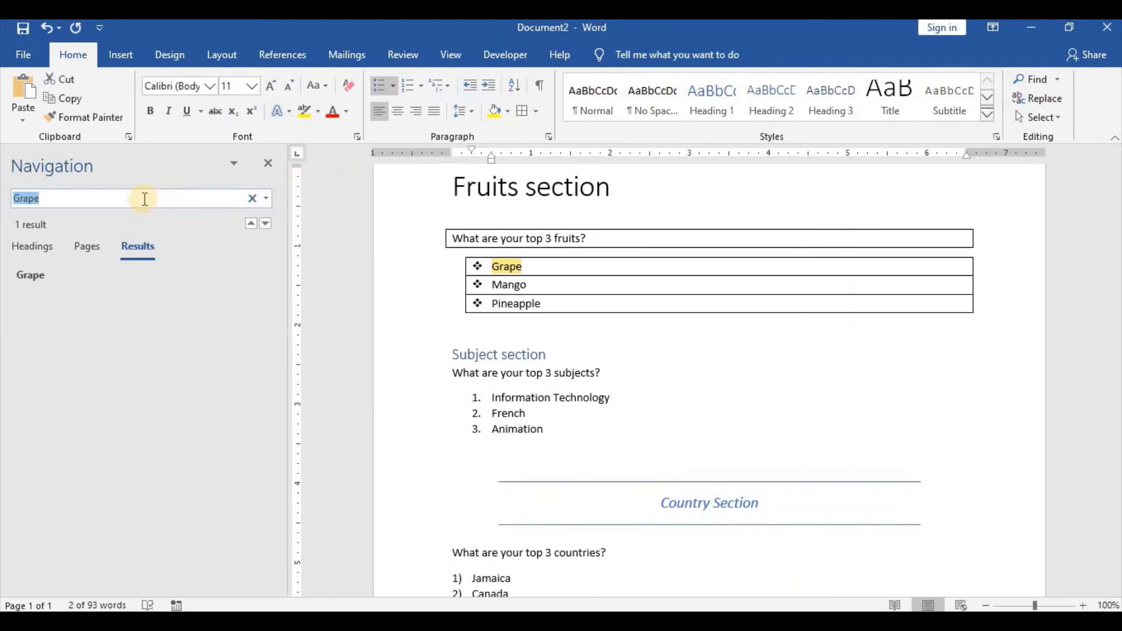
key("BackSpace")
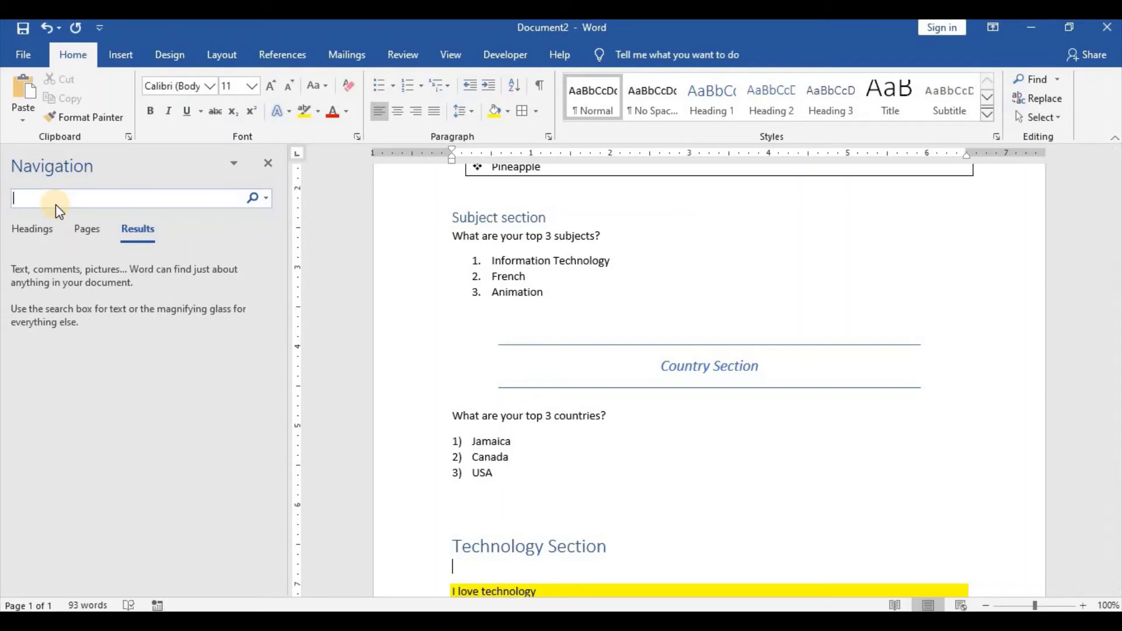
type("Ca")
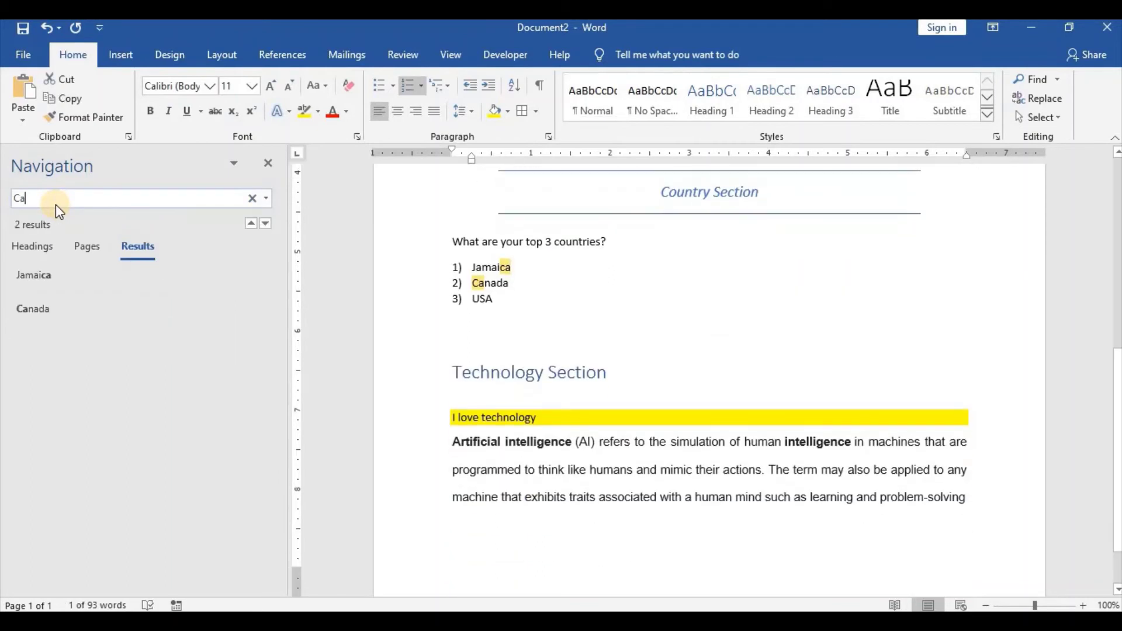
type("nada")
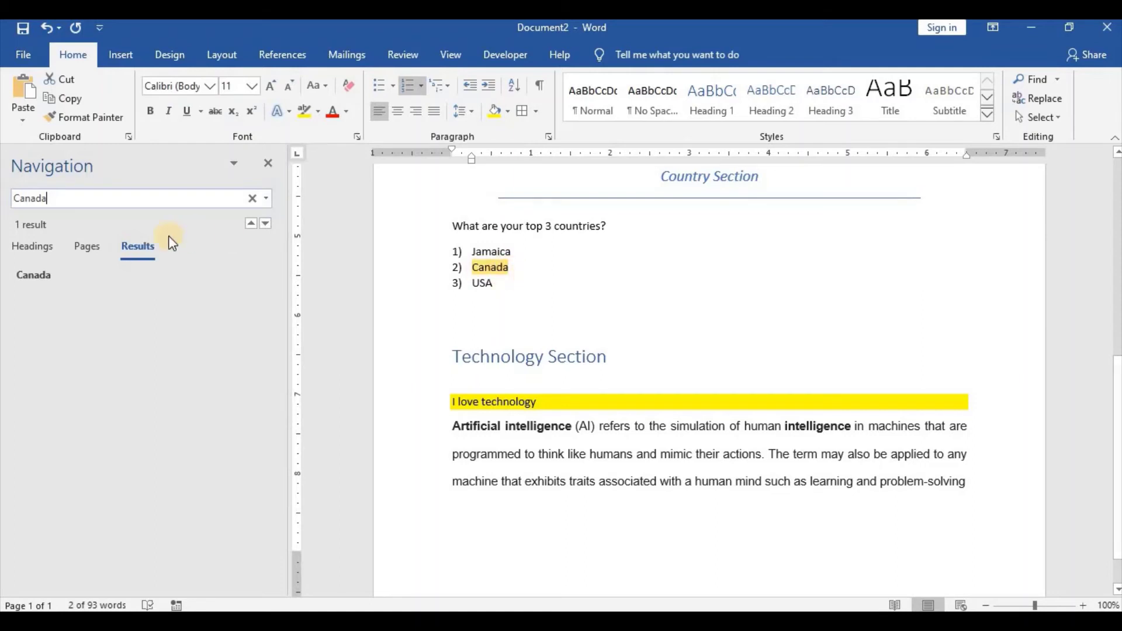
left_click(21, 227)
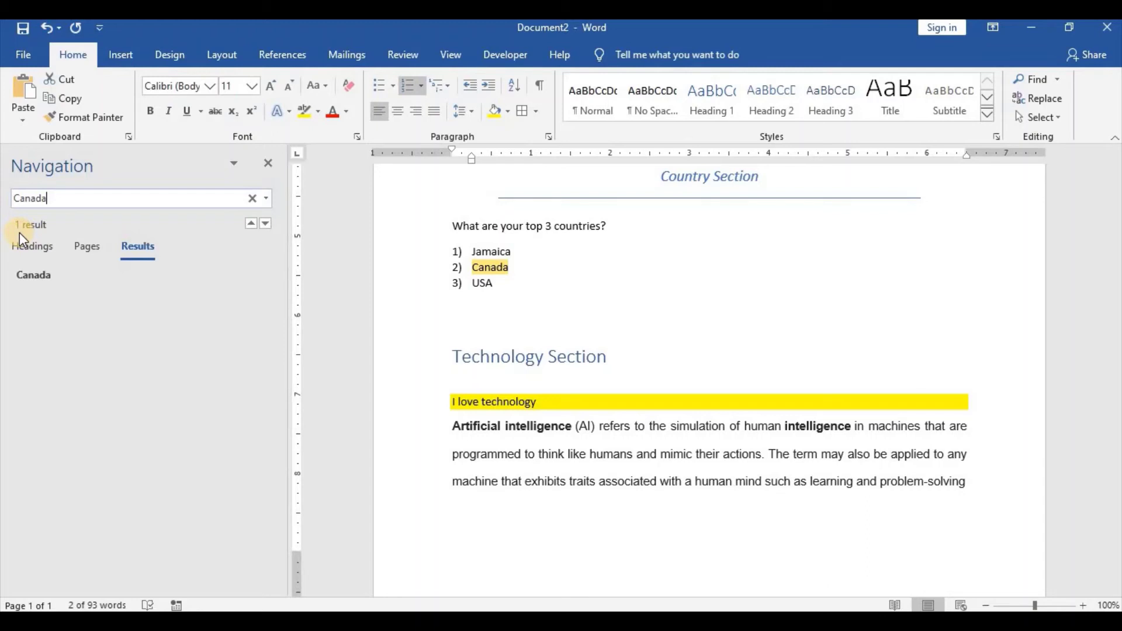
Search the document for "technology", review the highlighted matches, and close the search
left_click_drag(68, 199, 11, 199)
type("technology")
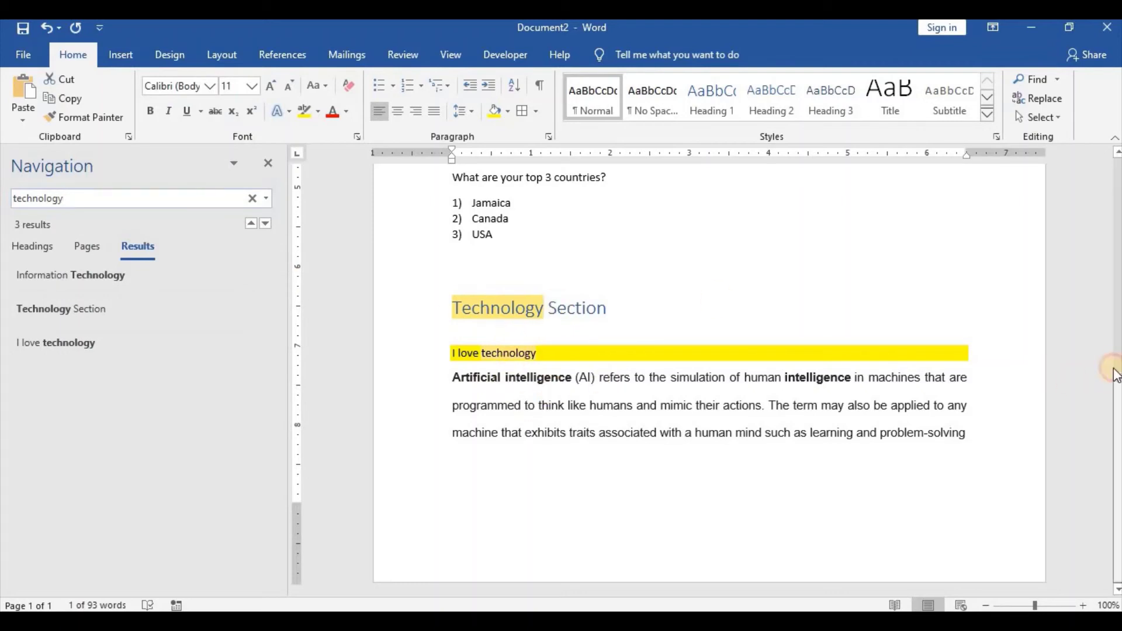
left_click_drag(1113, 370, 1112, 295)
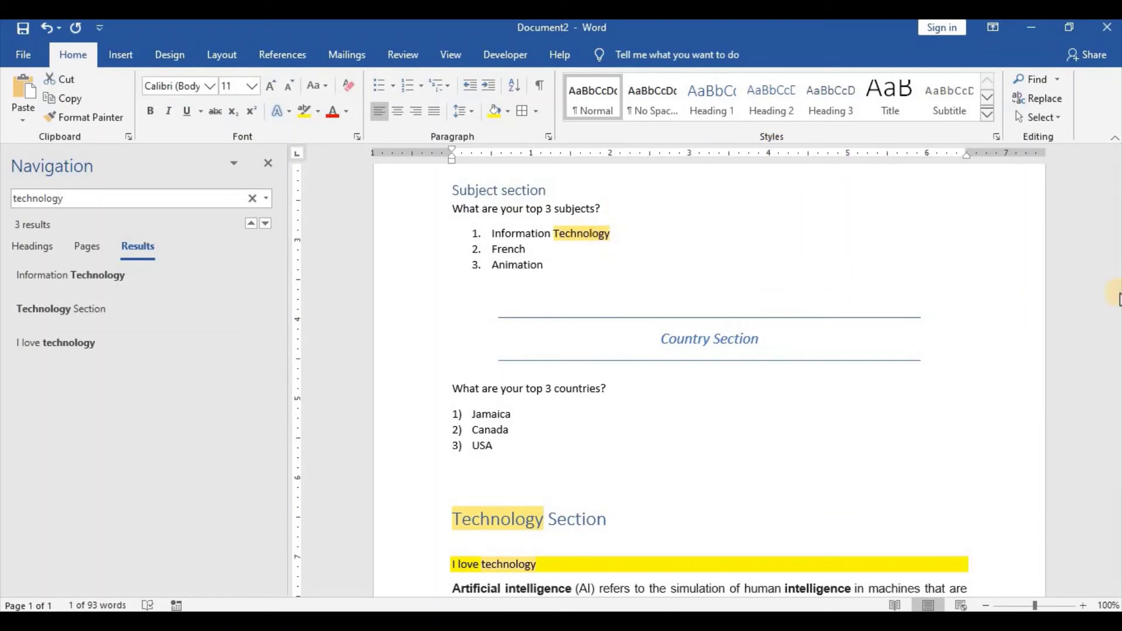
left_click_drag(1116, 273, 1118, 181)
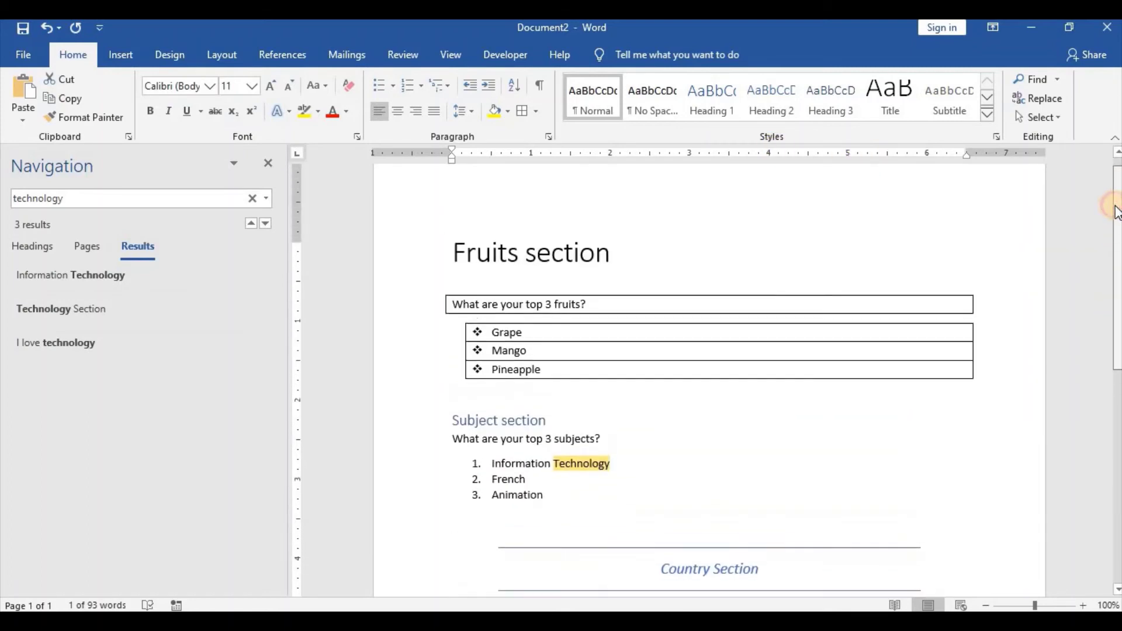
left_click(271, 162)
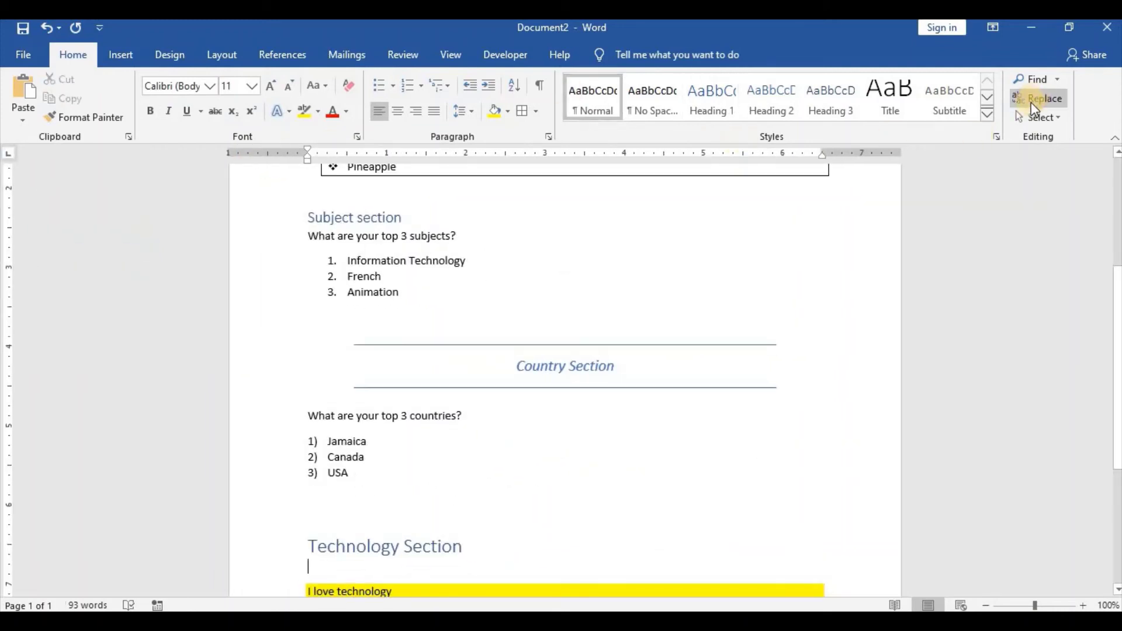
Replace all occurrences of "subjects" with "Modules" throughout the document and close Find and Replace
left_click(1035, 99)
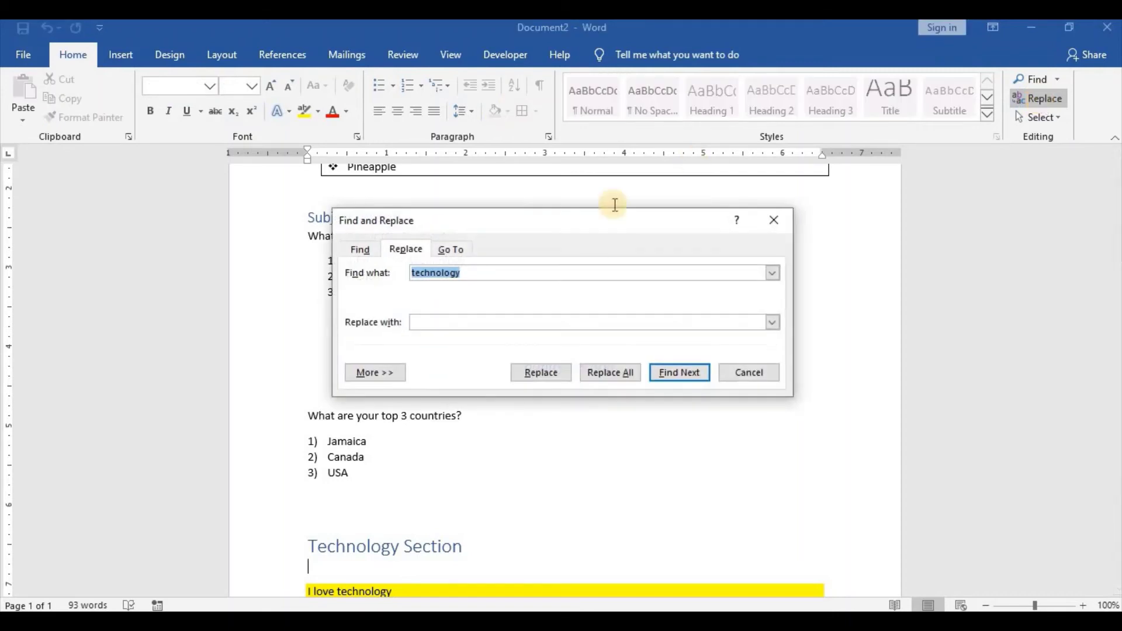
left_click_drag(566, 223, 807, 194)
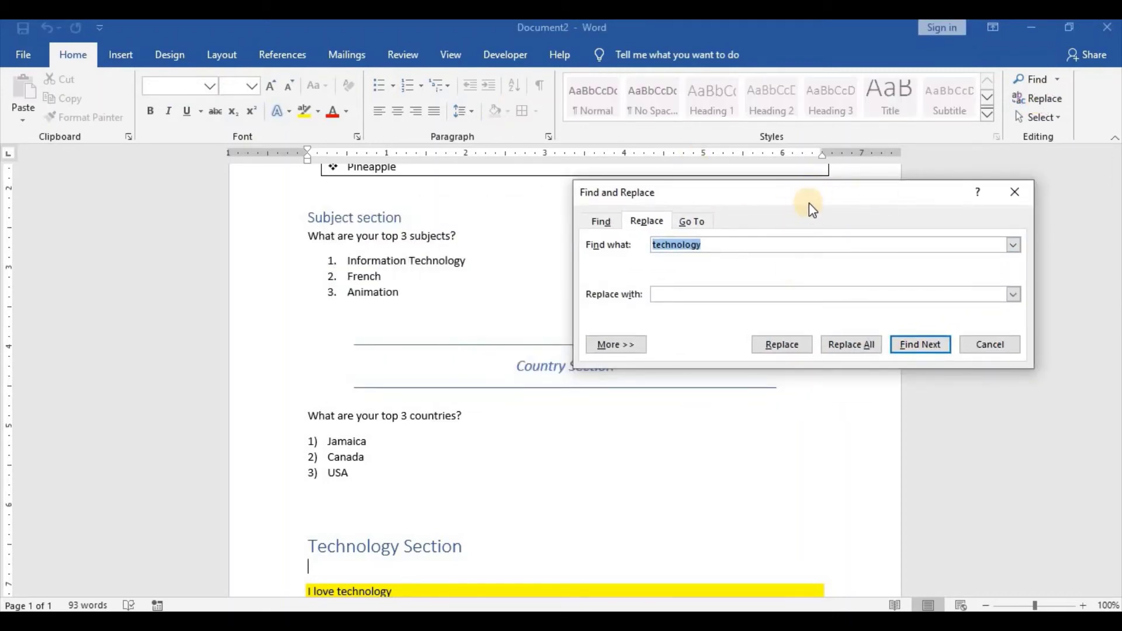
left_click_drag(809, 203, 849, 209)
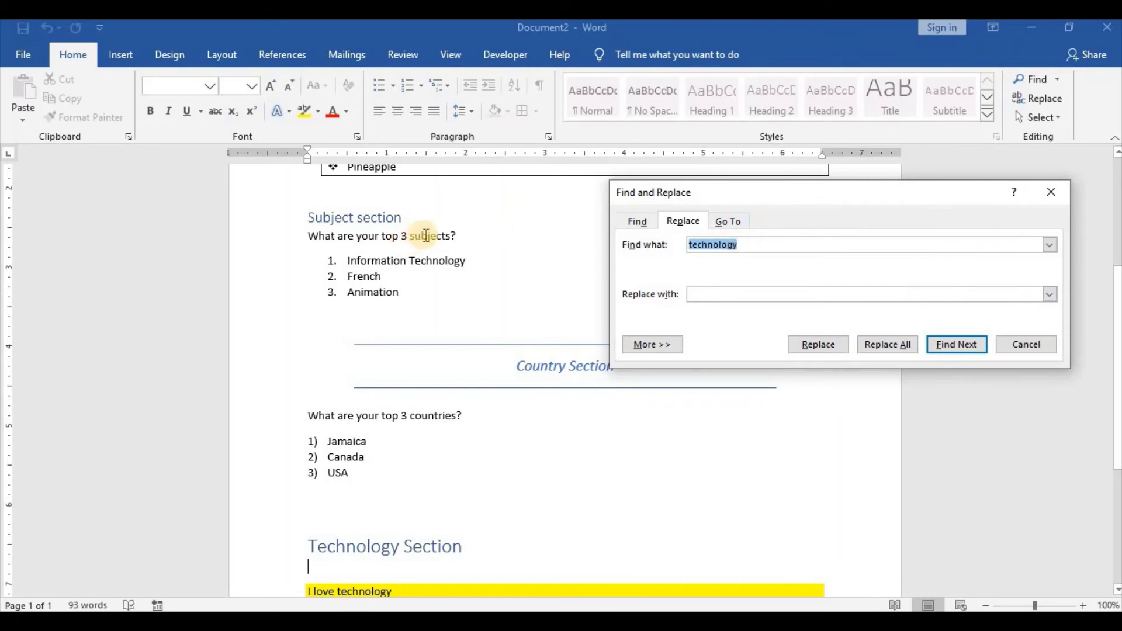
type("subjects")
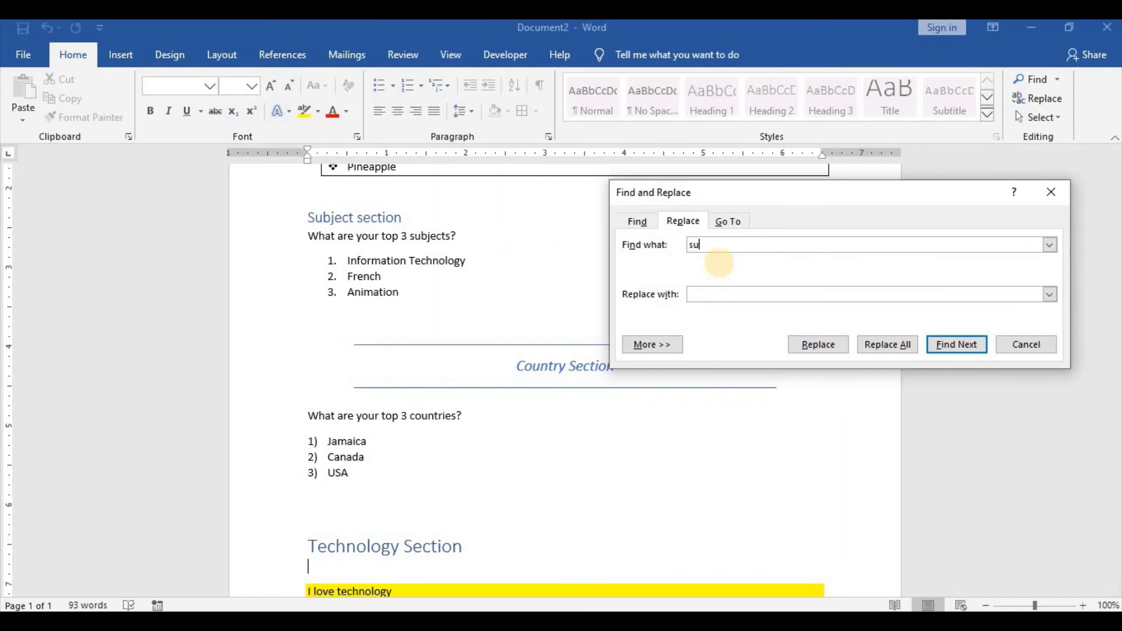
left_click(701, 294)
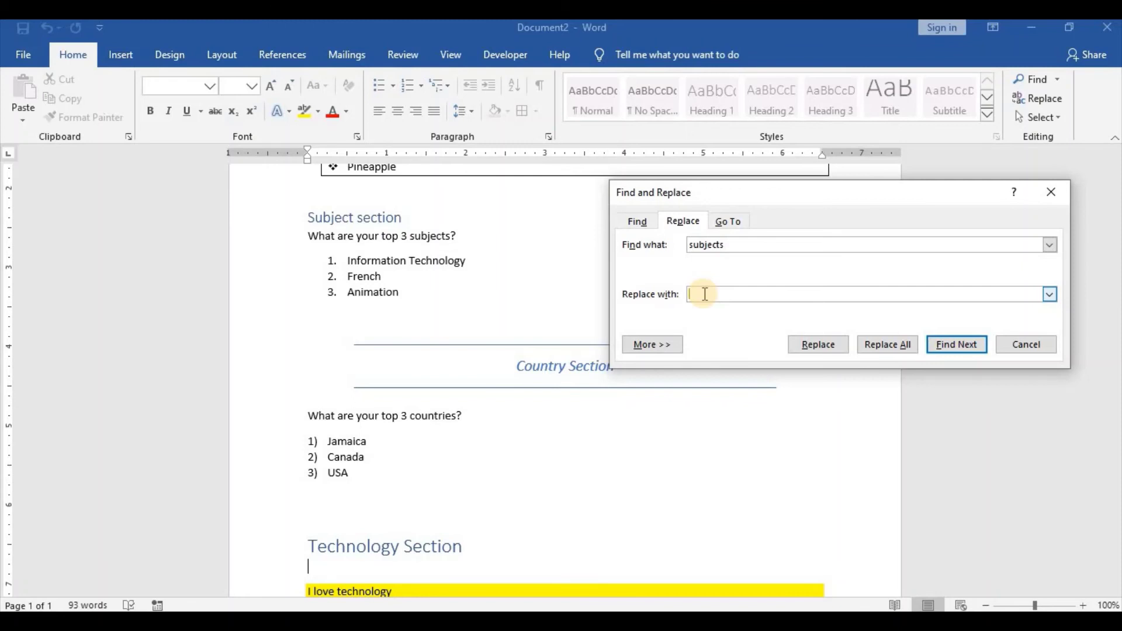
type("Modules")
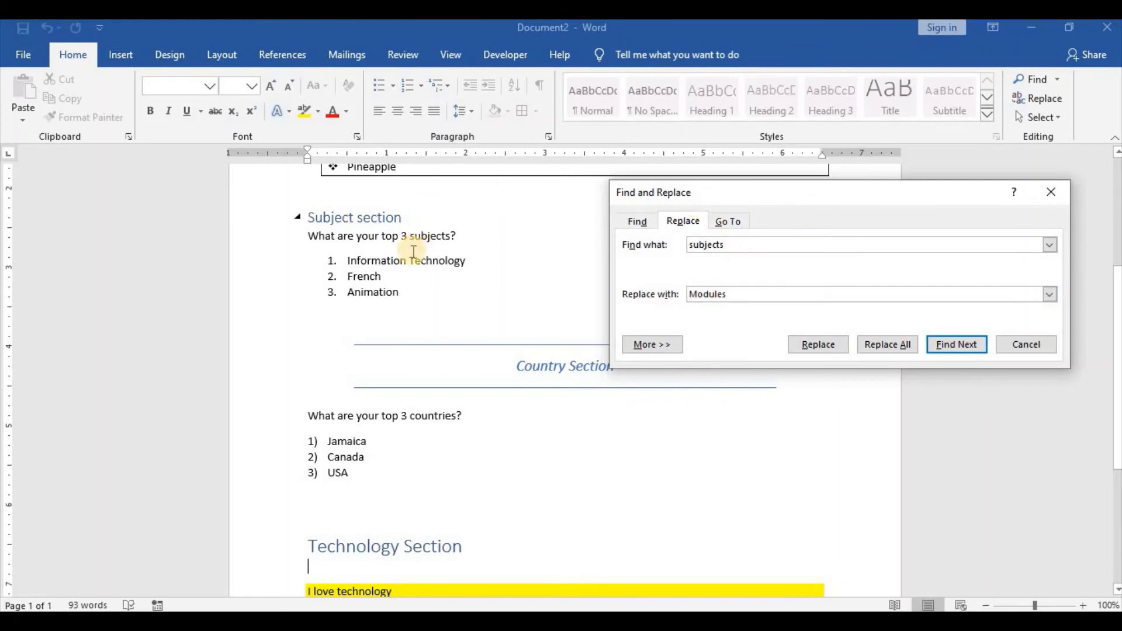
left_click(457, 237)
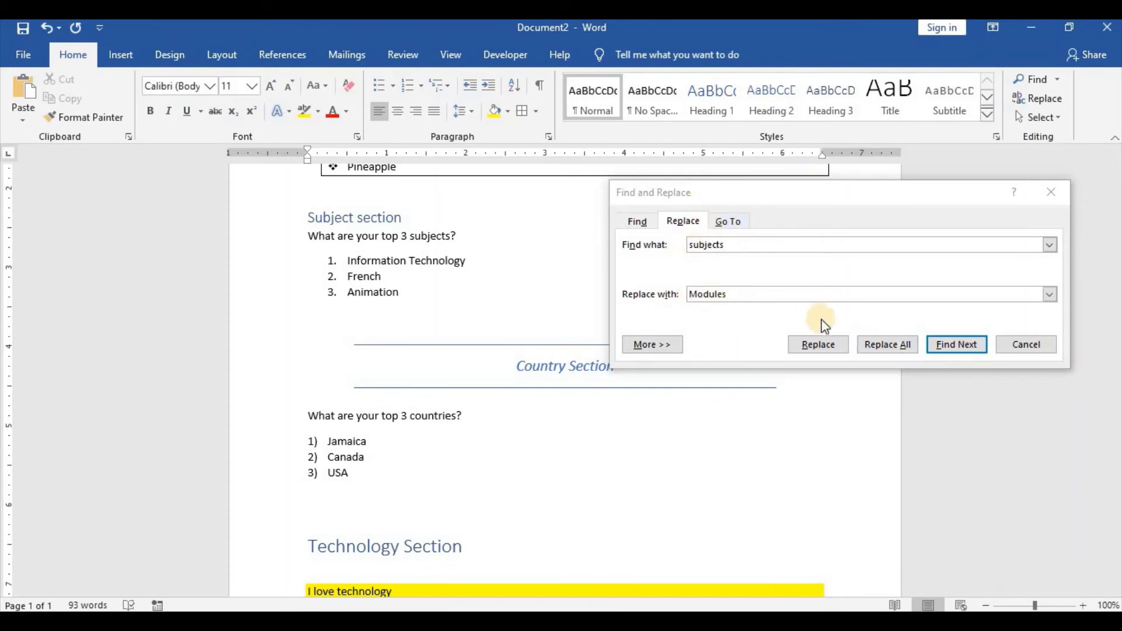
left_click(892, 345)
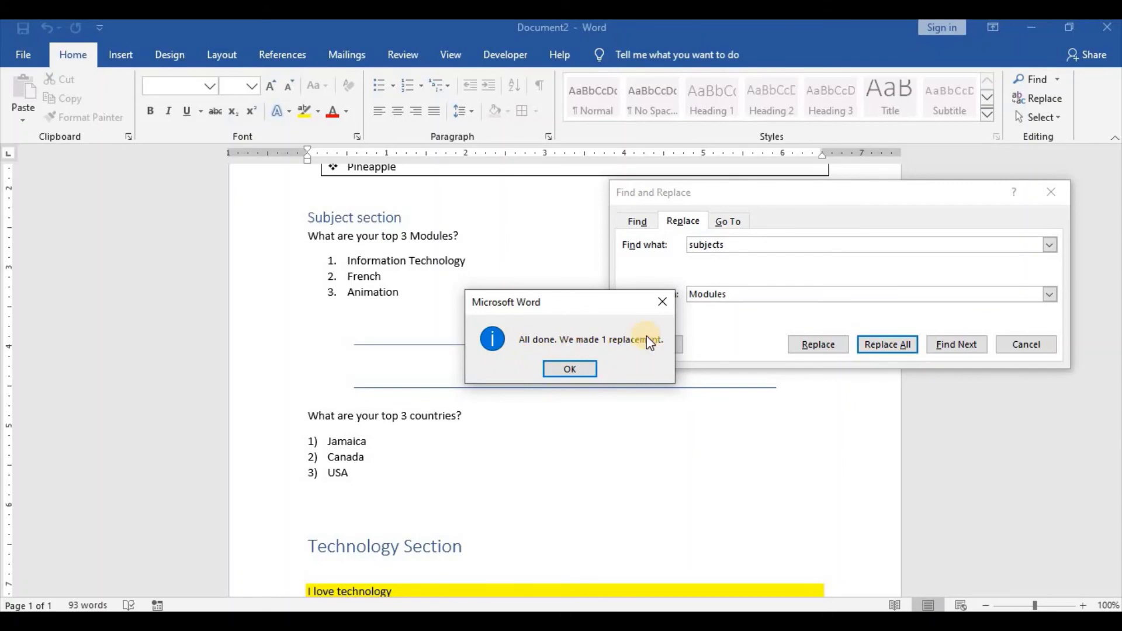
left_click(563, 367)
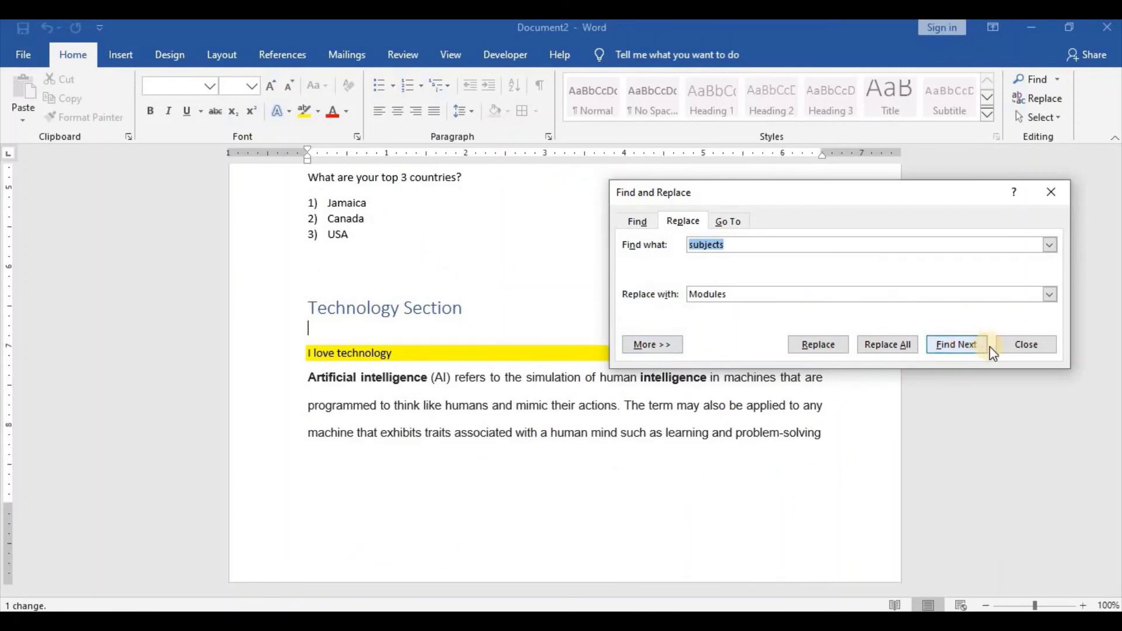
left_click(1024, 345)
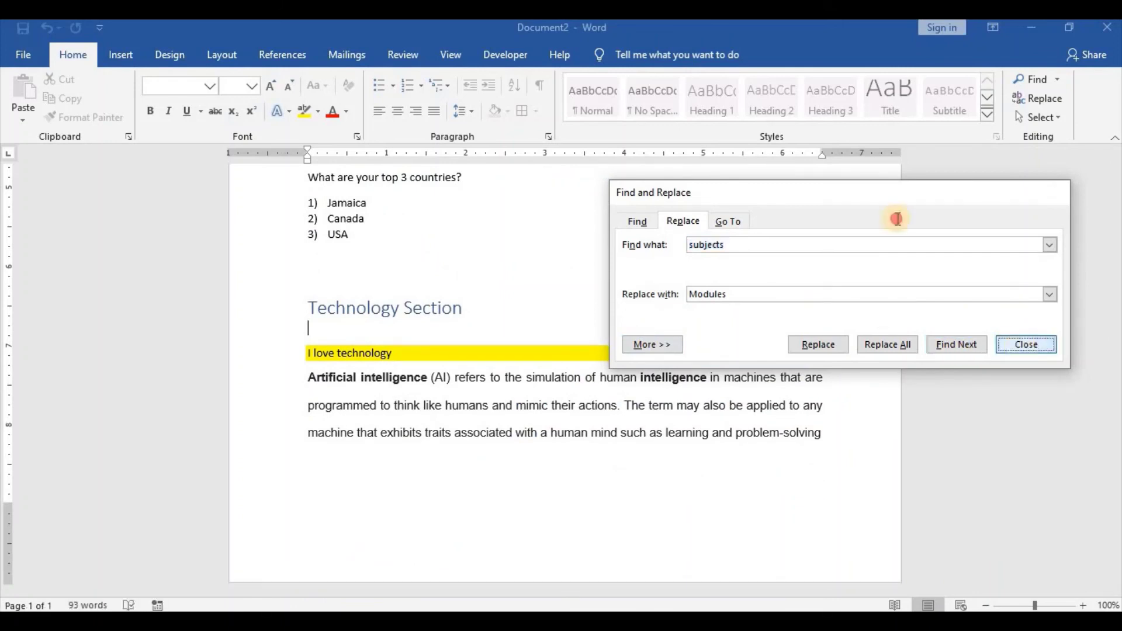
left_click_drag(397, 354, 867, 343)
left_click(868, 344)
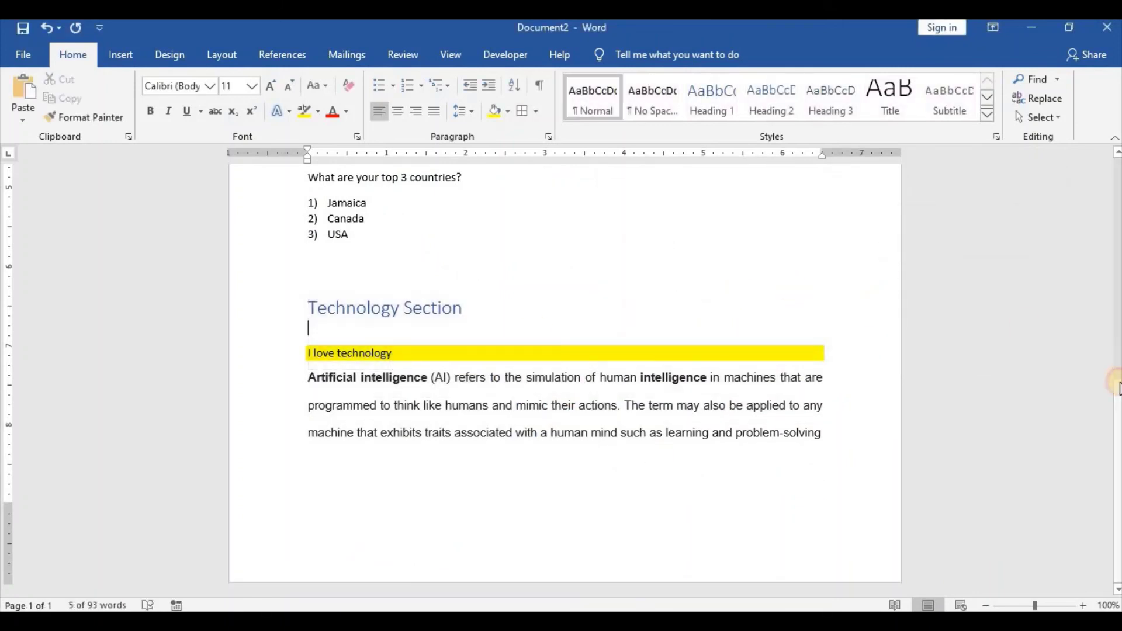
Select the document's entire content, cut it, and paste it back into the empty page
left_click_drag(1117, 345, 1118, 264)
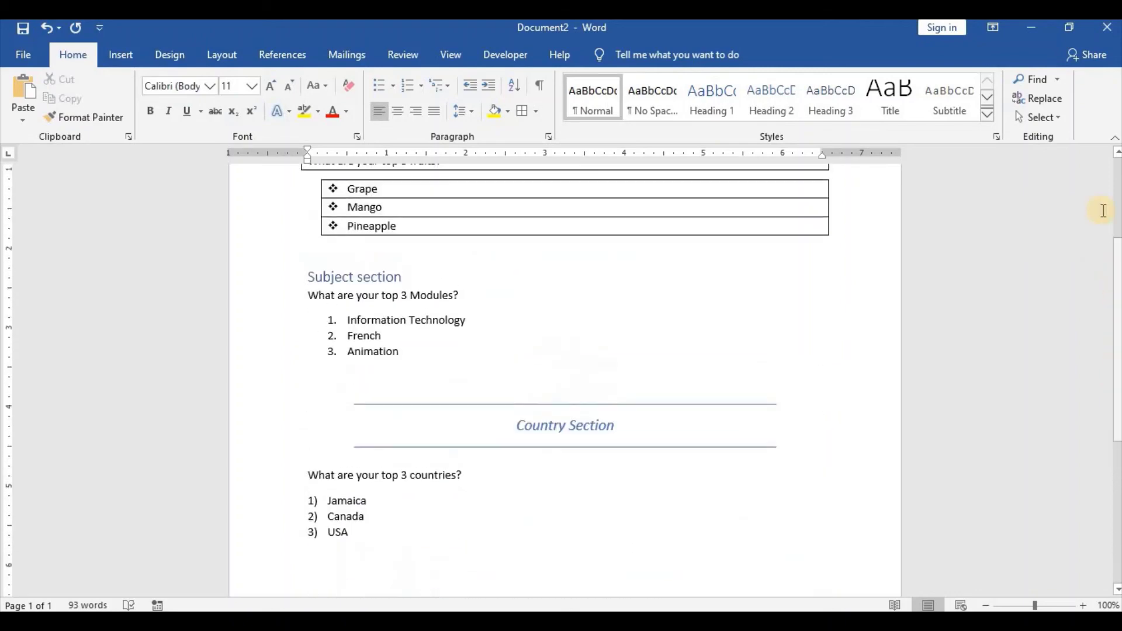
left_click(1045, 119)
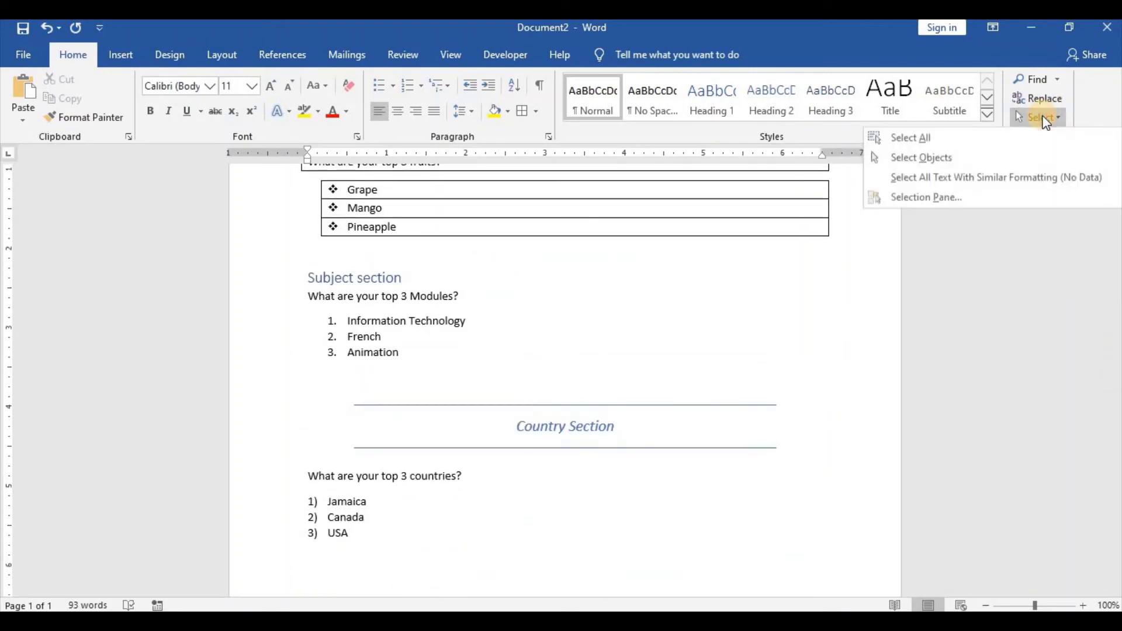
left_click(934, 141)
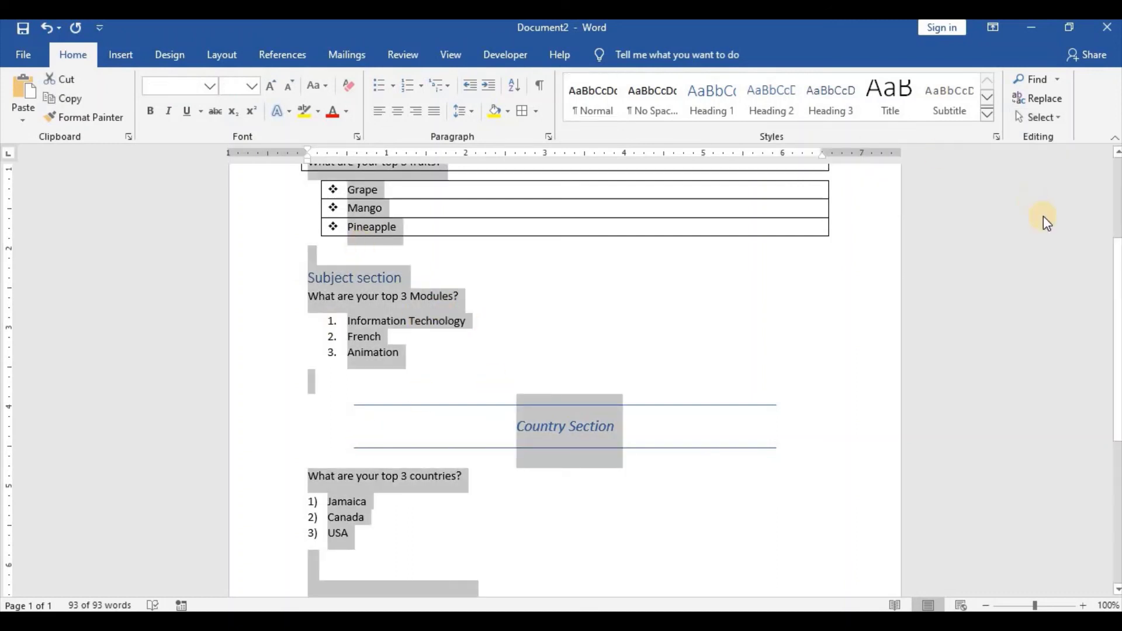
left_click(1117, 267)
left_click_drag(1116, 268, 1115, 217)
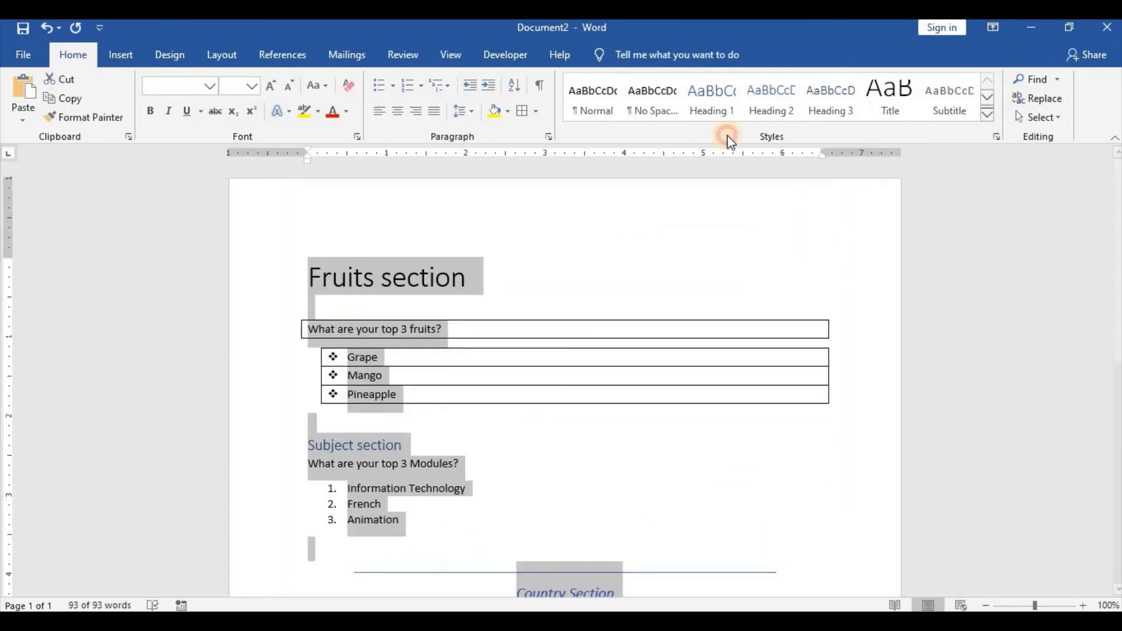
left_click(89, 98)
left_click(65, 77)
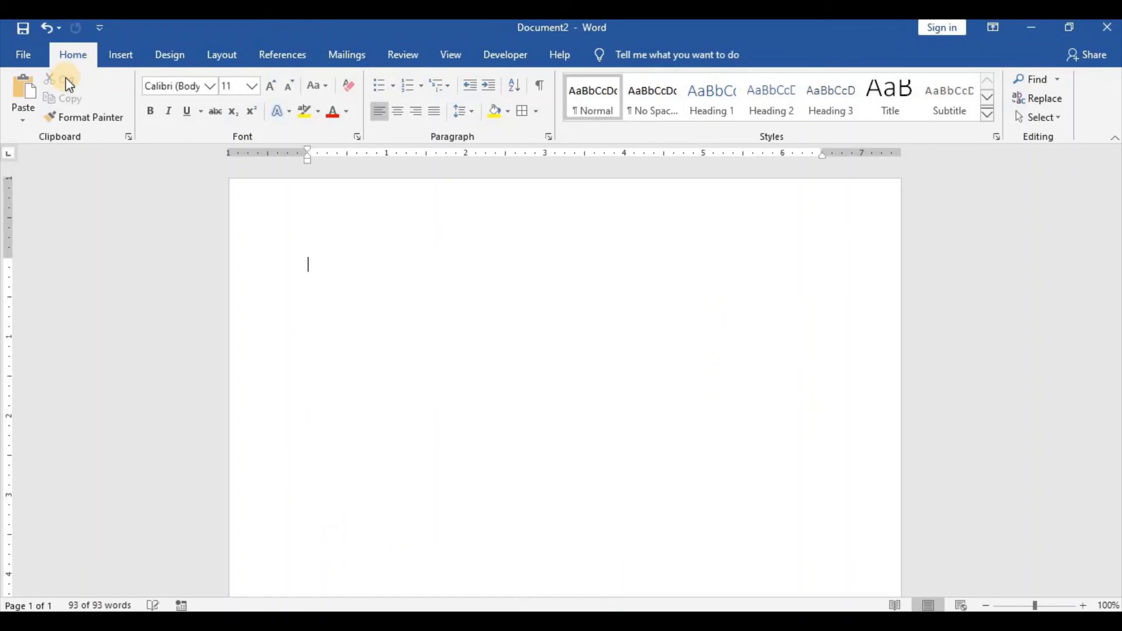
left_click(23, 88)
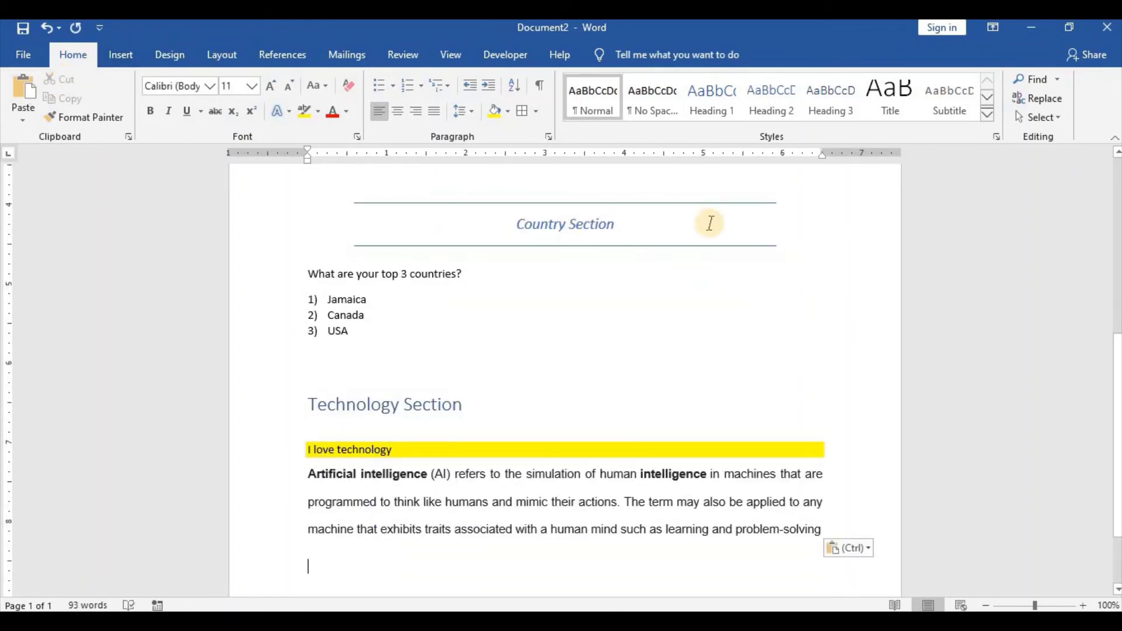